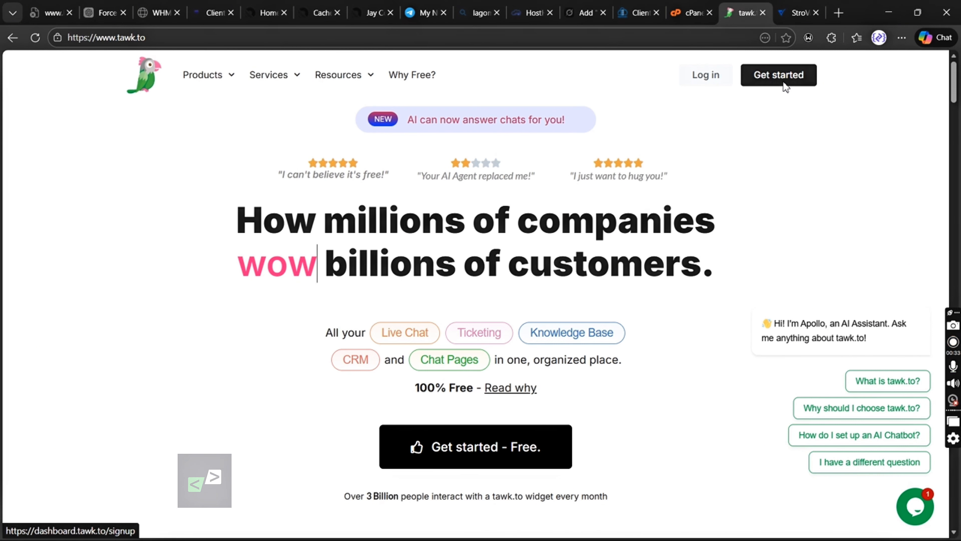
Open the free account sign-up form and fill in StroVaults as the name and the account's e-mail address
click(787, 90)
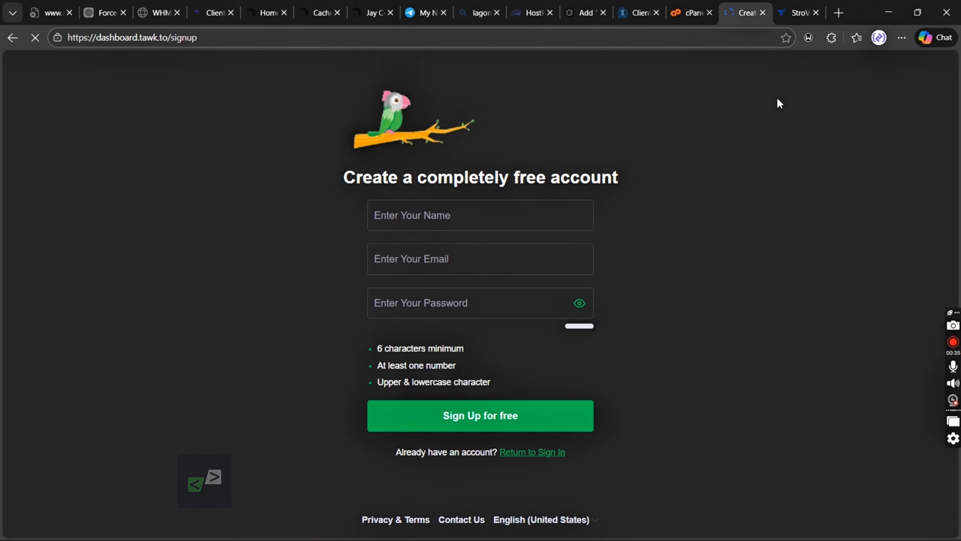
click(423, 216)
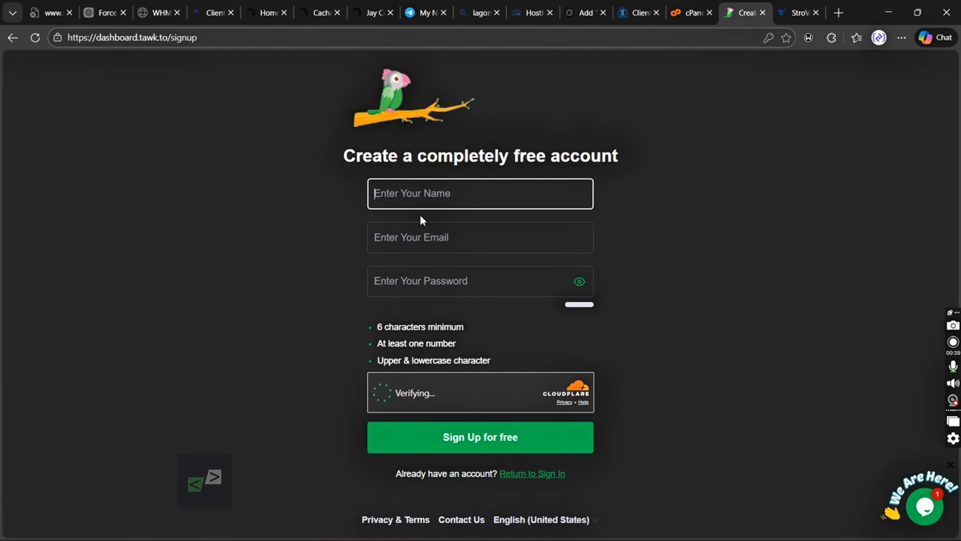
text(St)
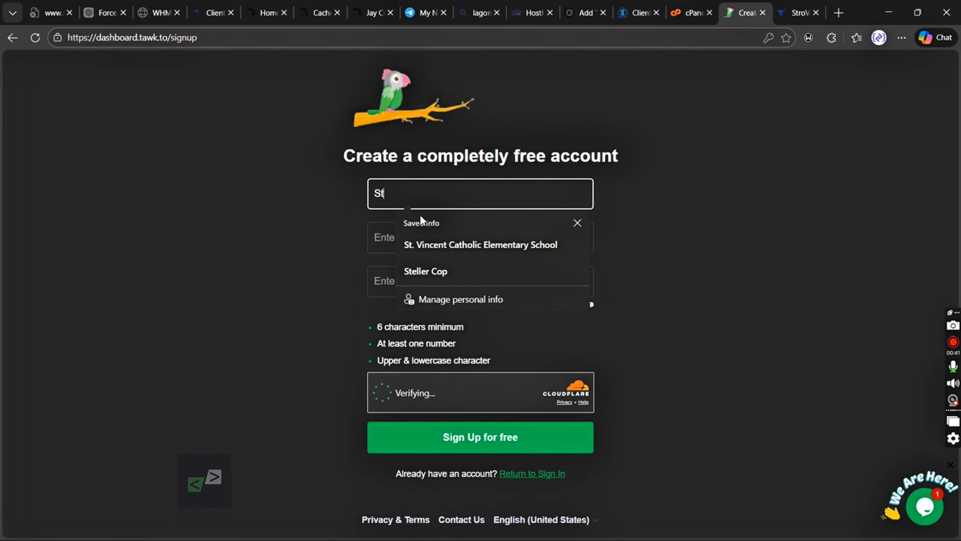
text(ro)
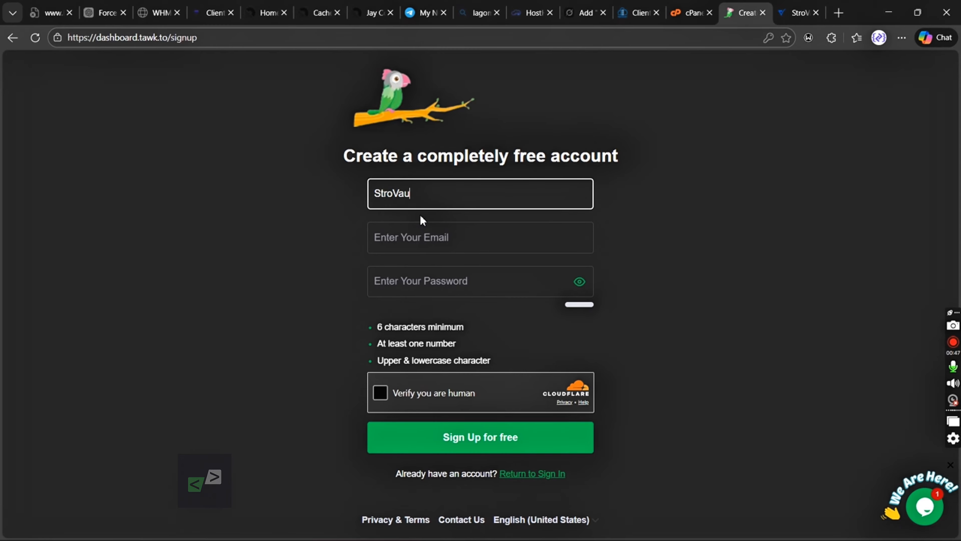
text(Vaults)
click(427, 237)
key(ctrl+v)
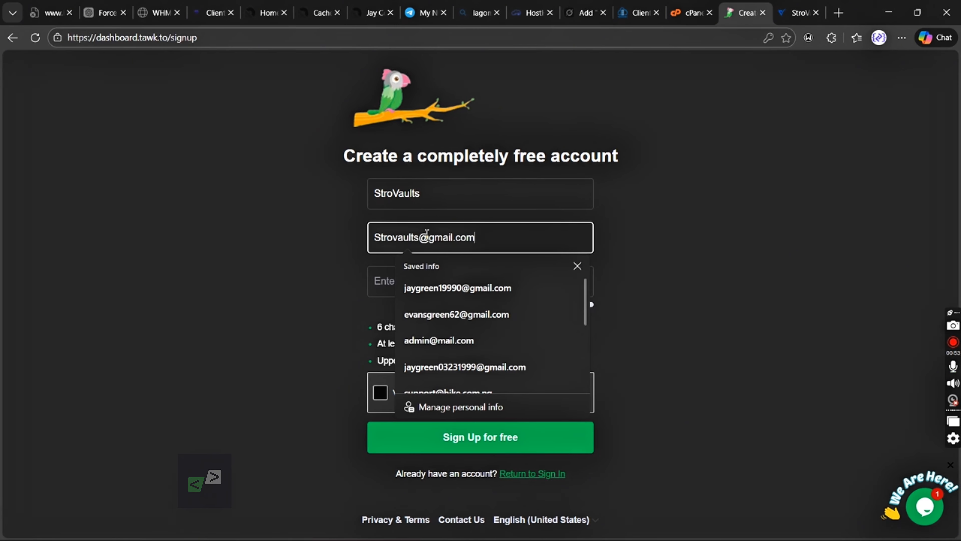
Enter the account password, complete the human verification and submit the sign-up form
click(420, 285)
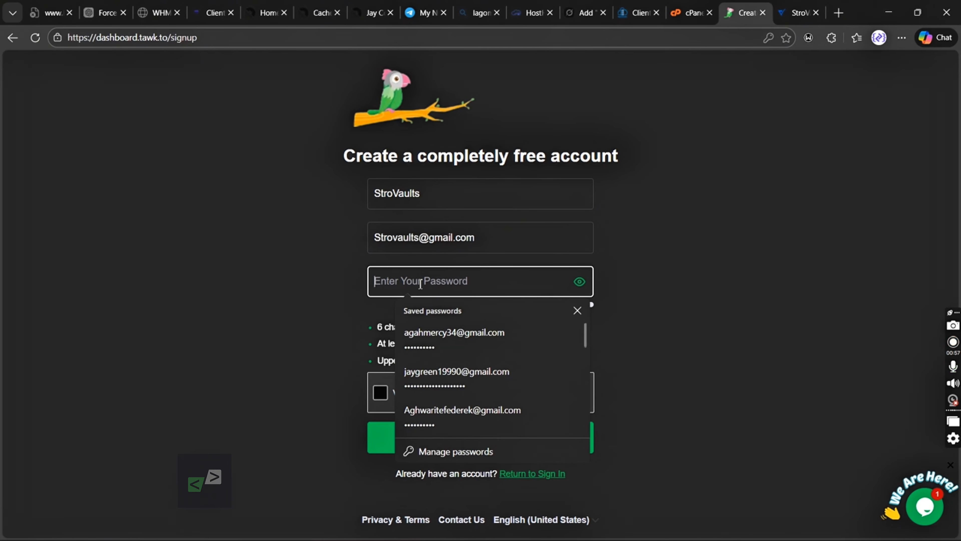
text(•)
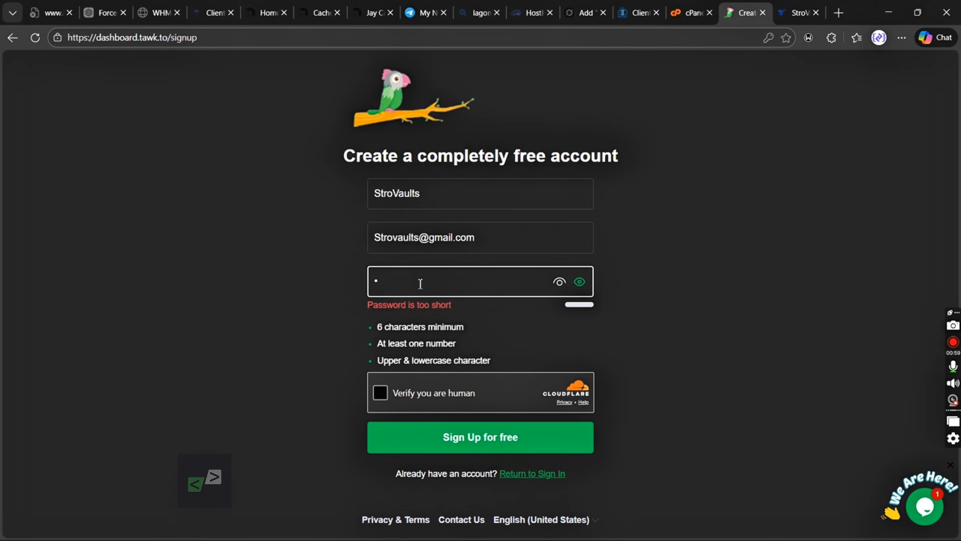
text(••••)
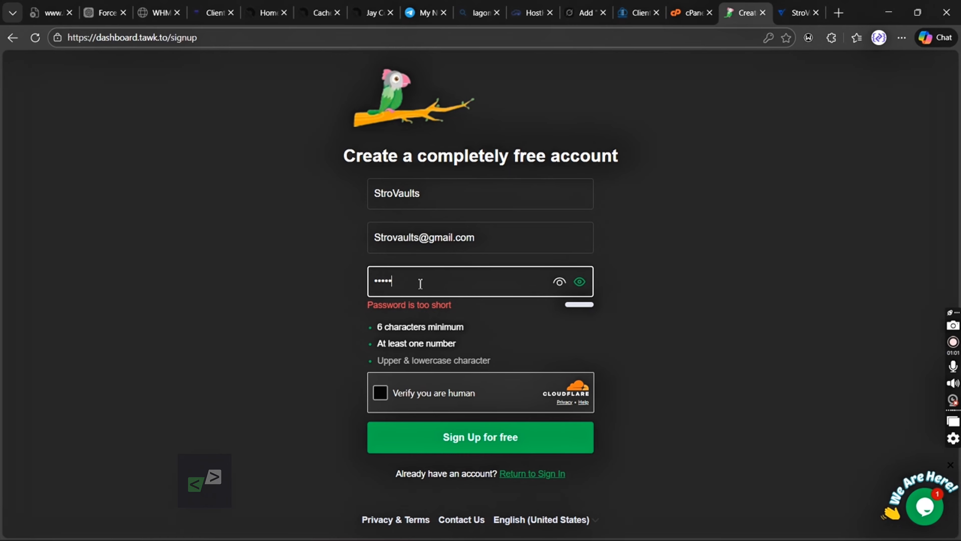
text(•)
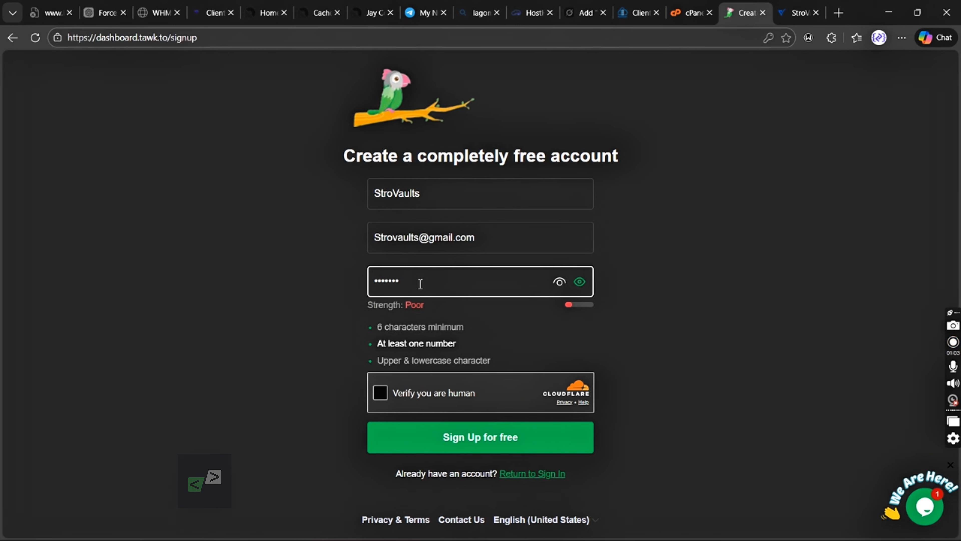
text(•)
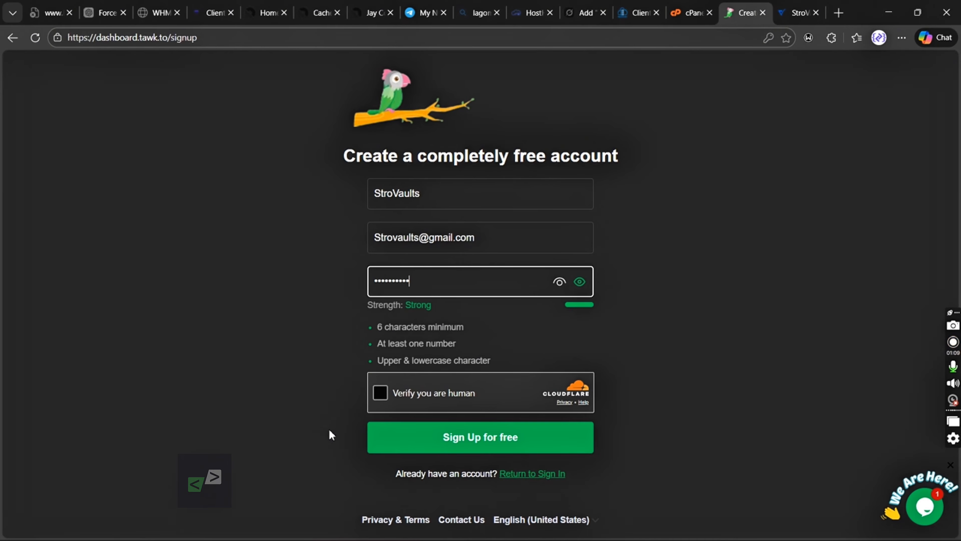
click(381, 394)
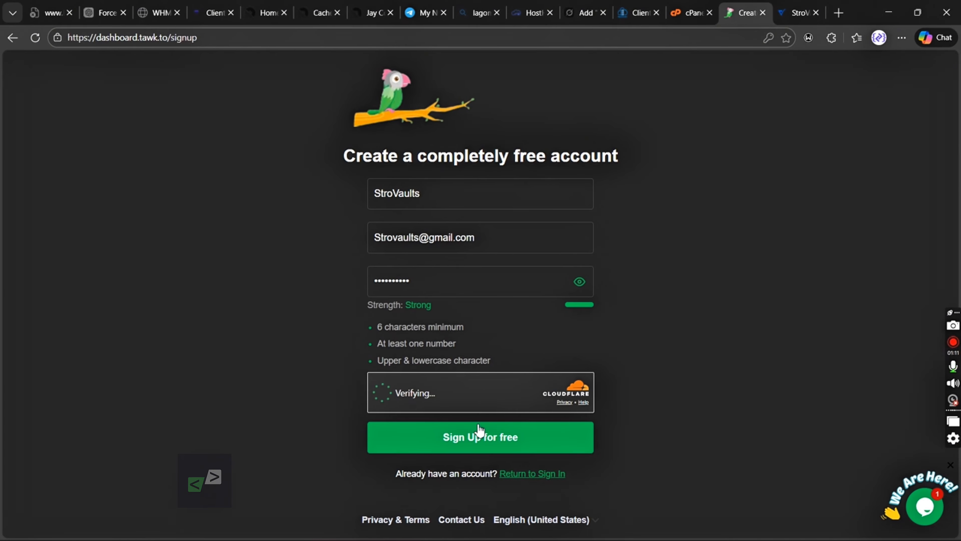
click(491, 447)
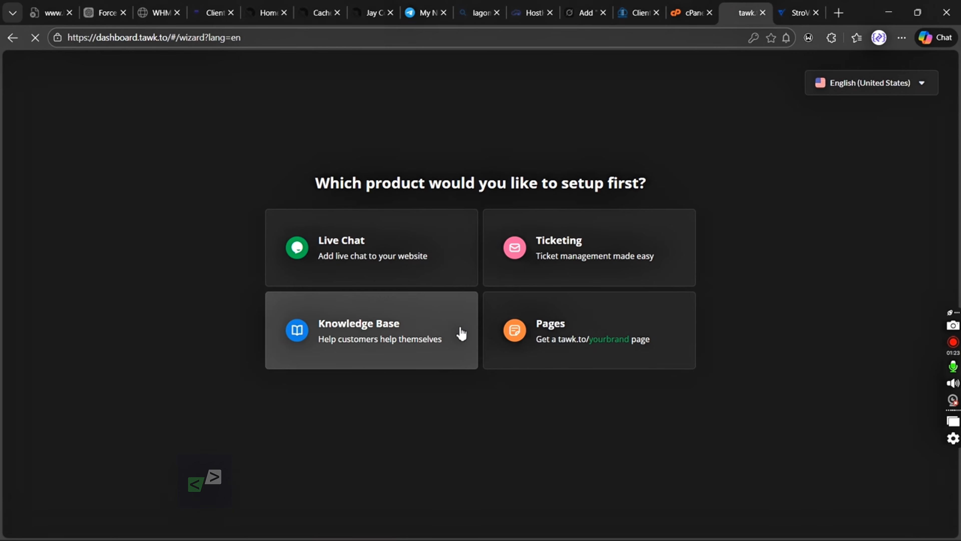
Choose Live Chat as the first product to set up and save the new login in the browser
click(337, 255)
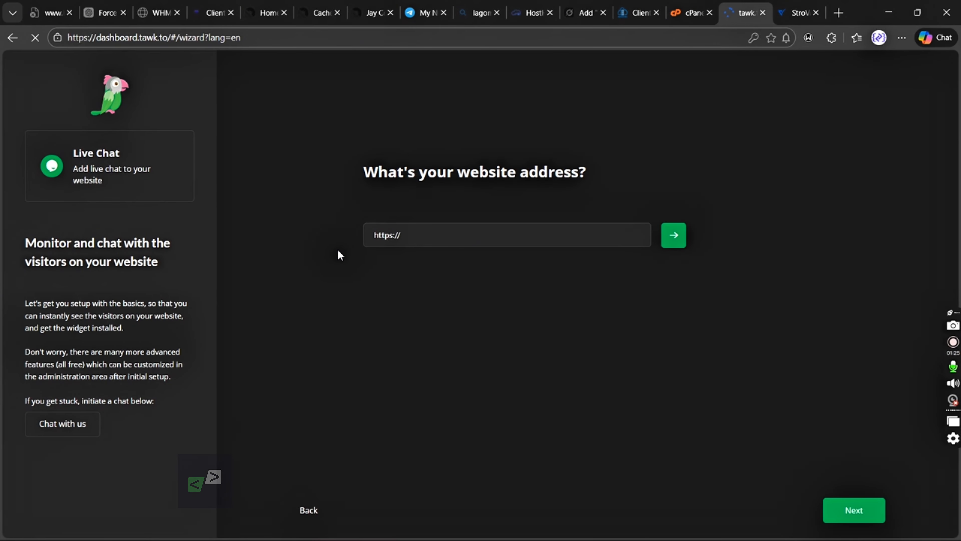
click(440, 236)
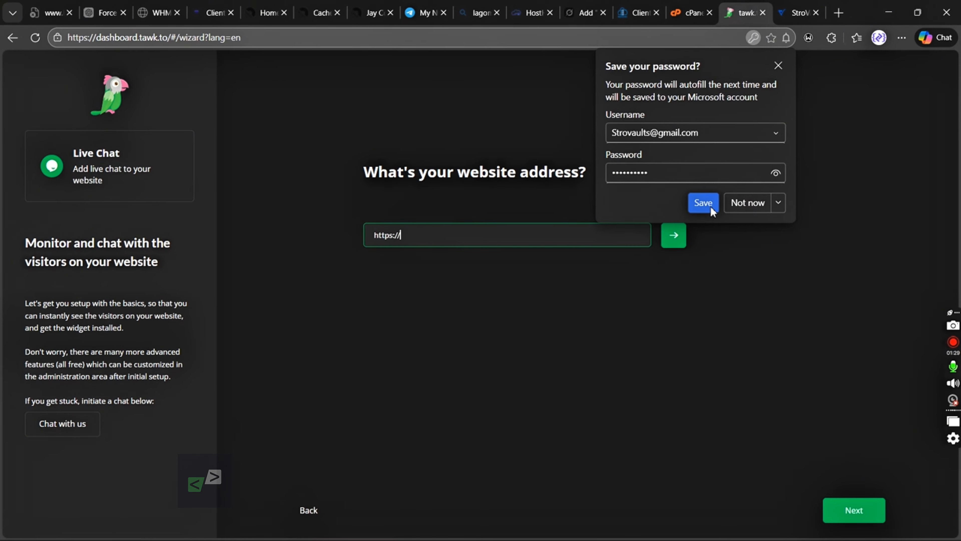
click(711, 207)
click(796, 13)
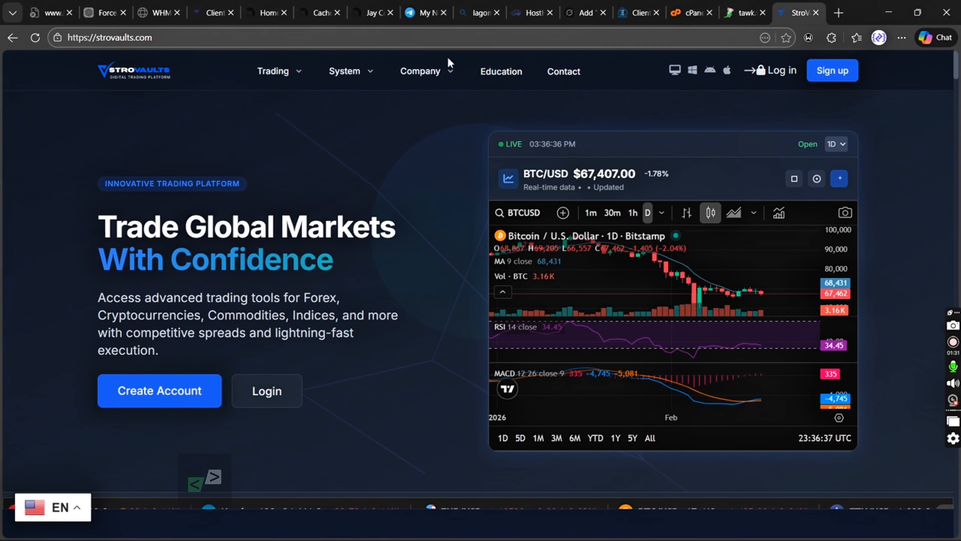
click(213, 36)
key(ctrl+c)
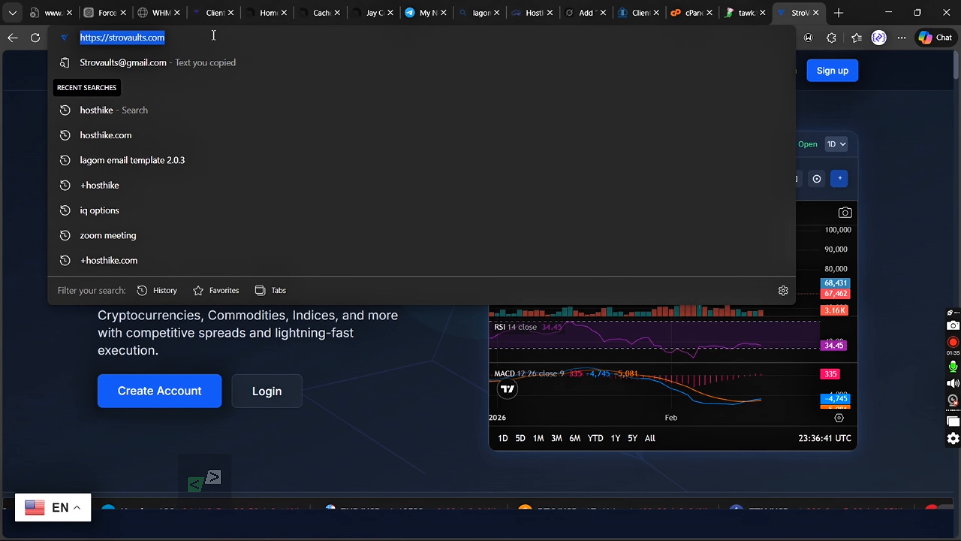
click(742, 13)
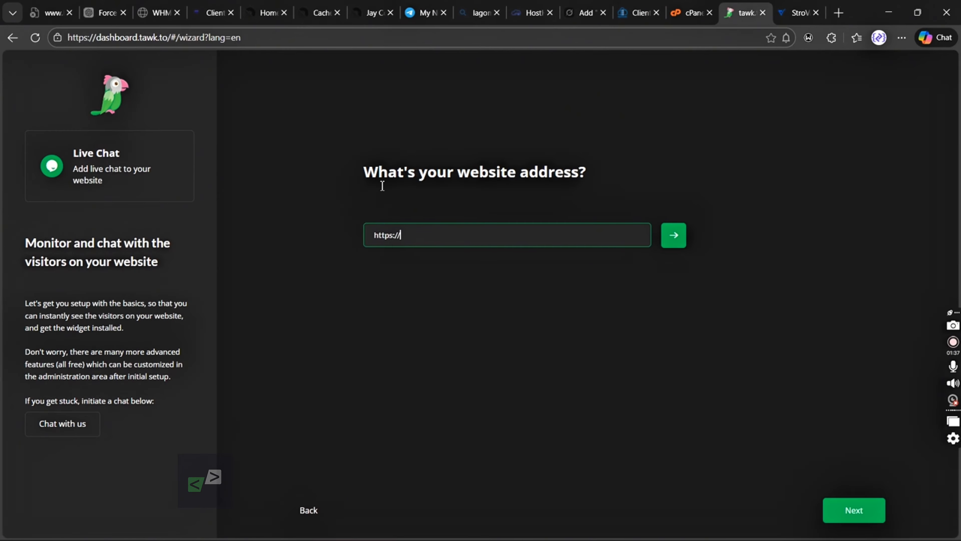
triple_click(428, 242)
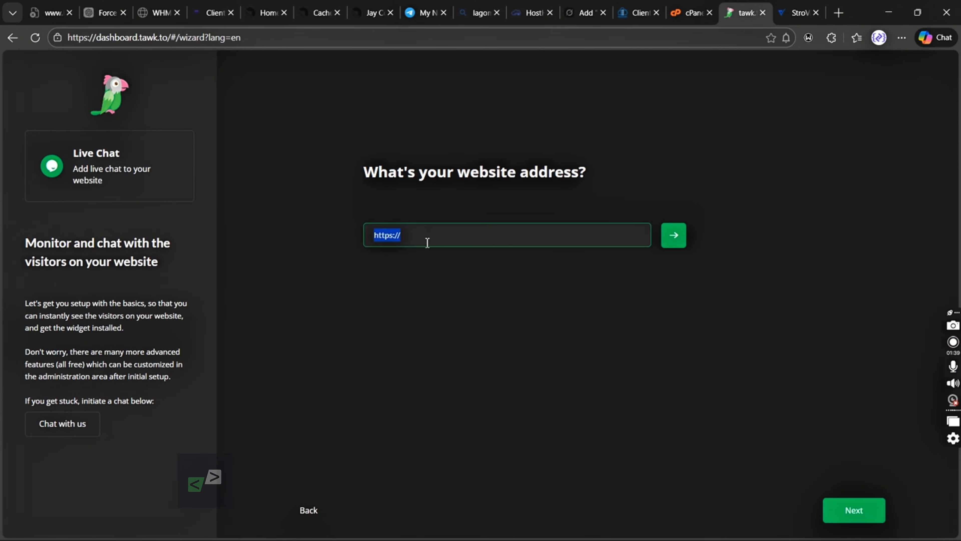
key(ctrl+v)
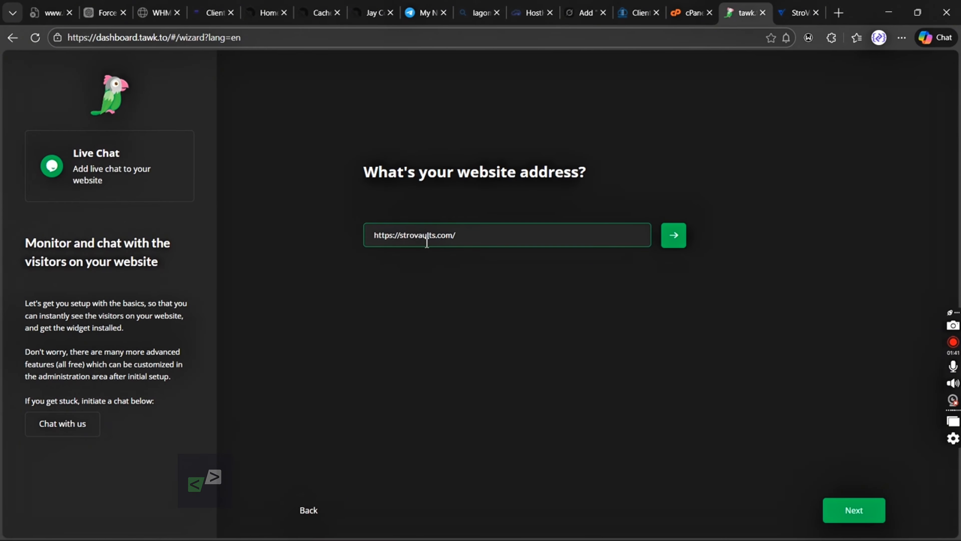
click(460, 263)
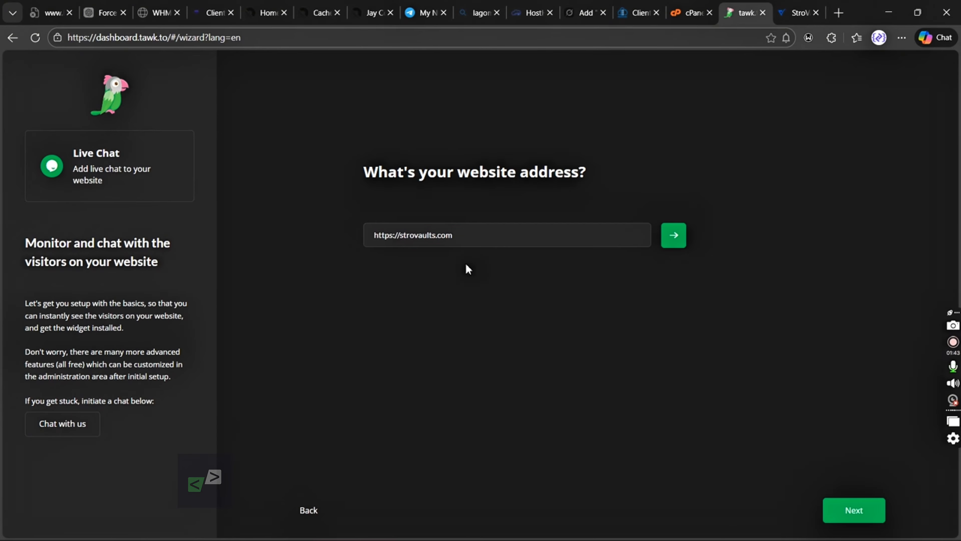
click(675, 236)
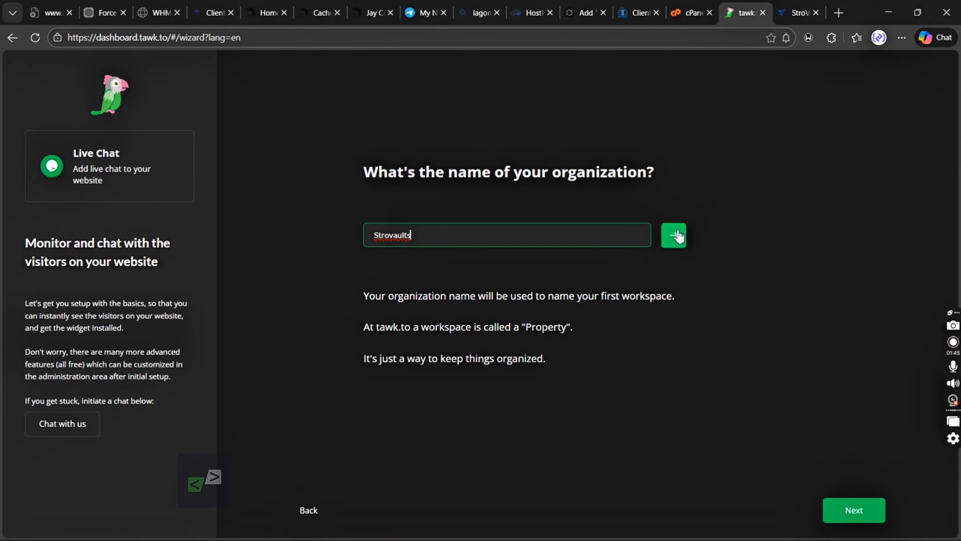
Correct the organization name's capitalization to StroVaults and continue to the widget customization
click(395, 235)
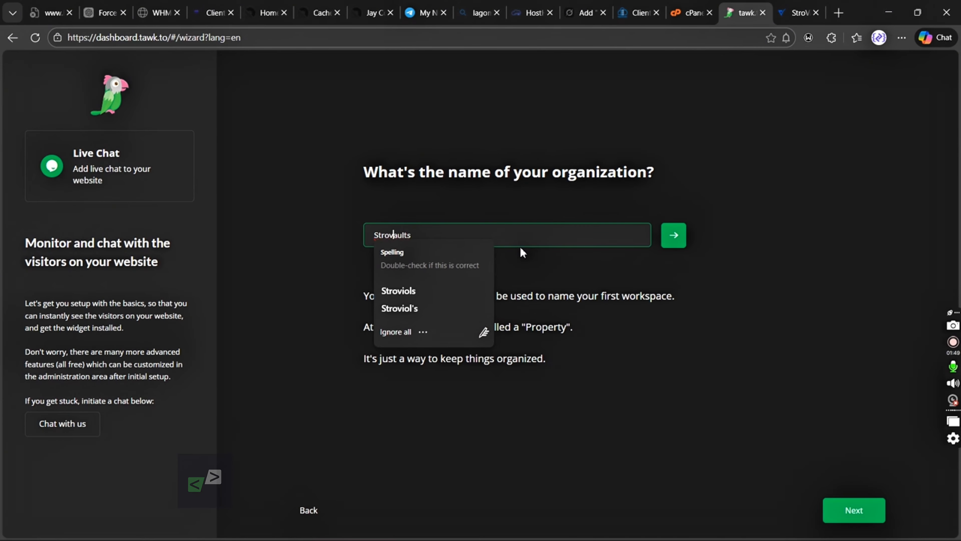
key(BackSpace)
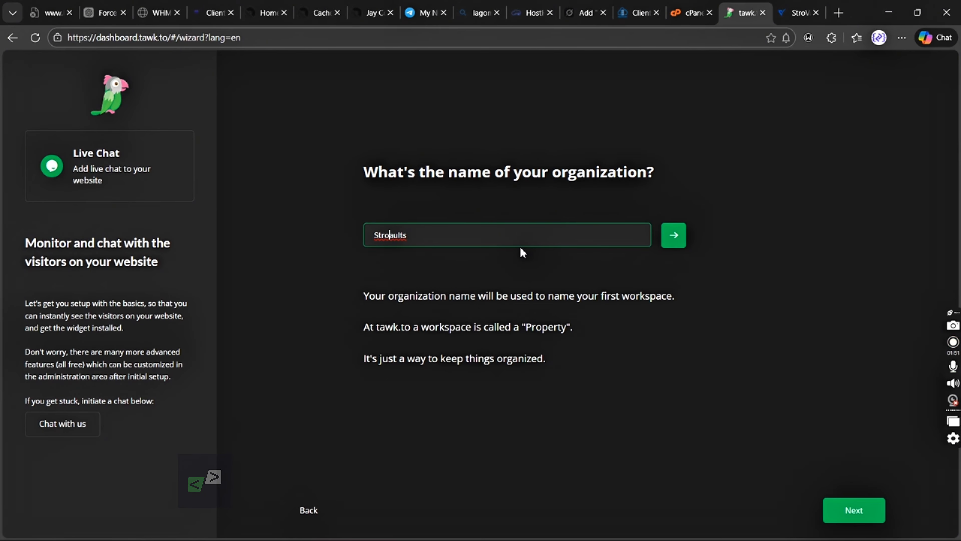
text(V)
click(674, 235)
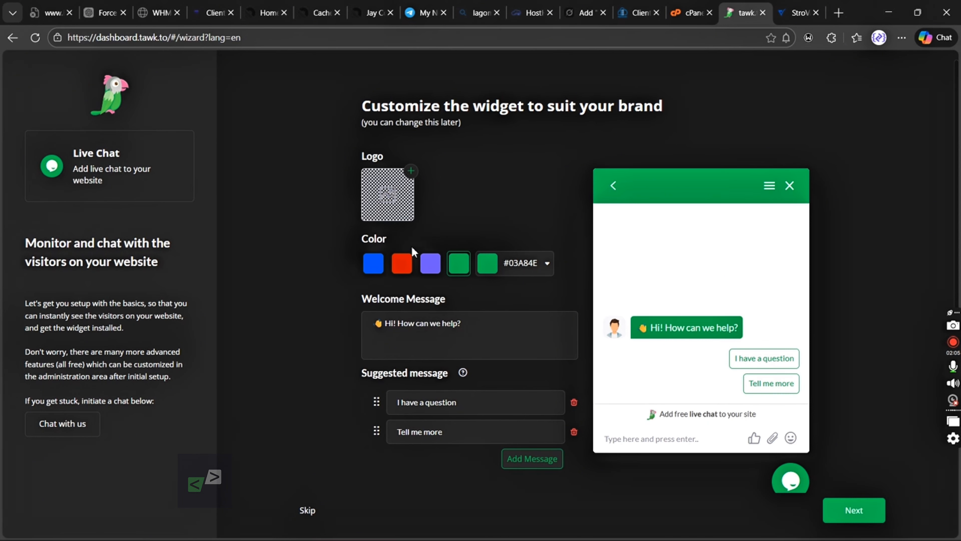
Set the chat widget color to blue #005EFF and copy the generated widget code to the clipboard
click(373, 266)
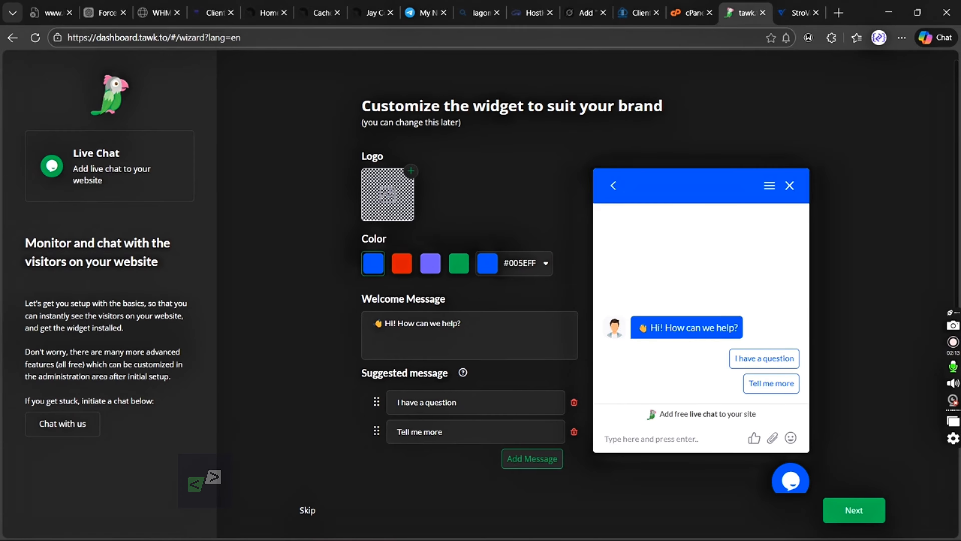
click(862, 511)
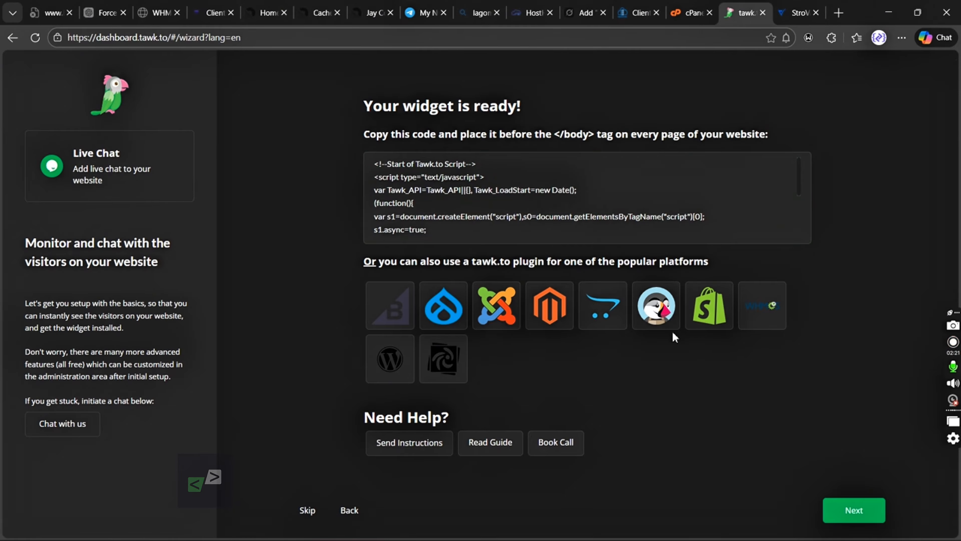
mouse_move(580, 223)
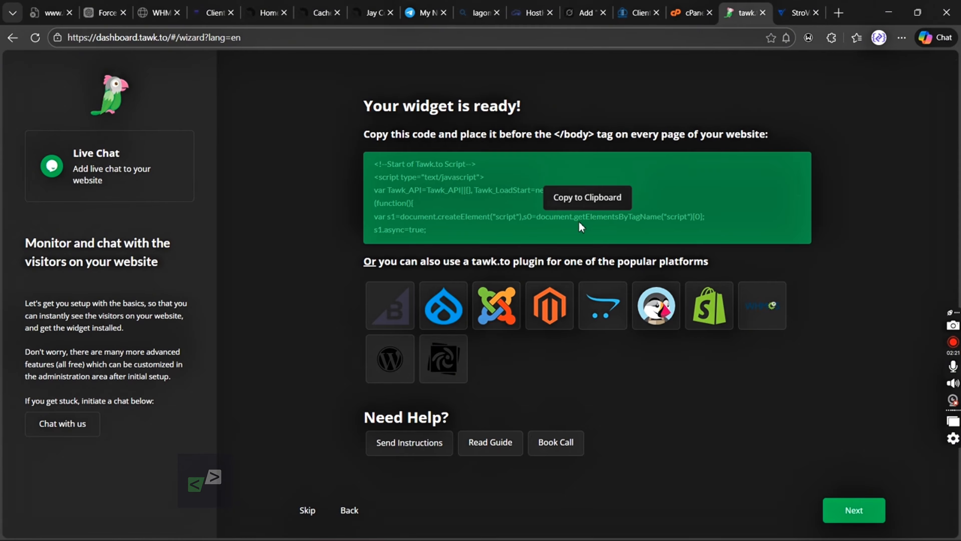
click(570, 203)
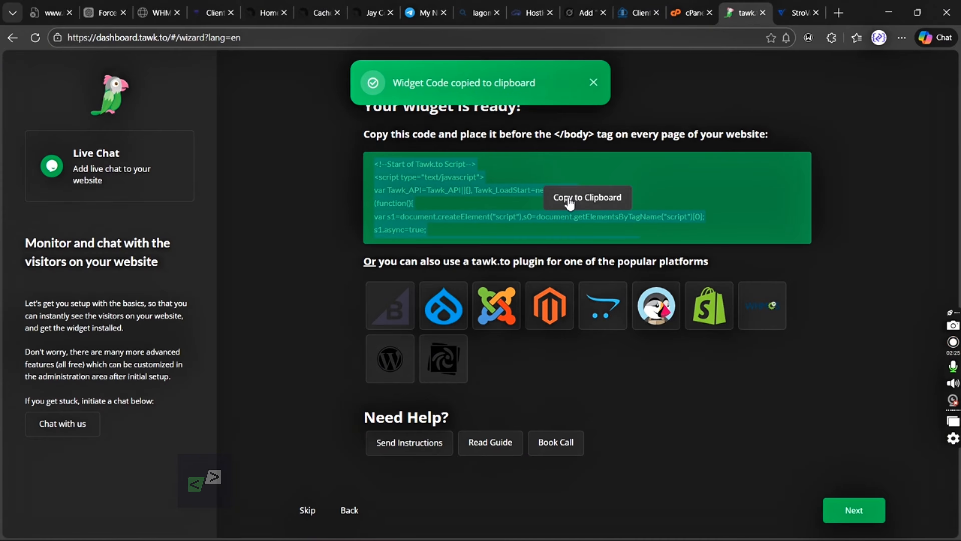
Switch to the cPanel File Manager and open the folder public_html/resources/views/layouts
click(686, 13)
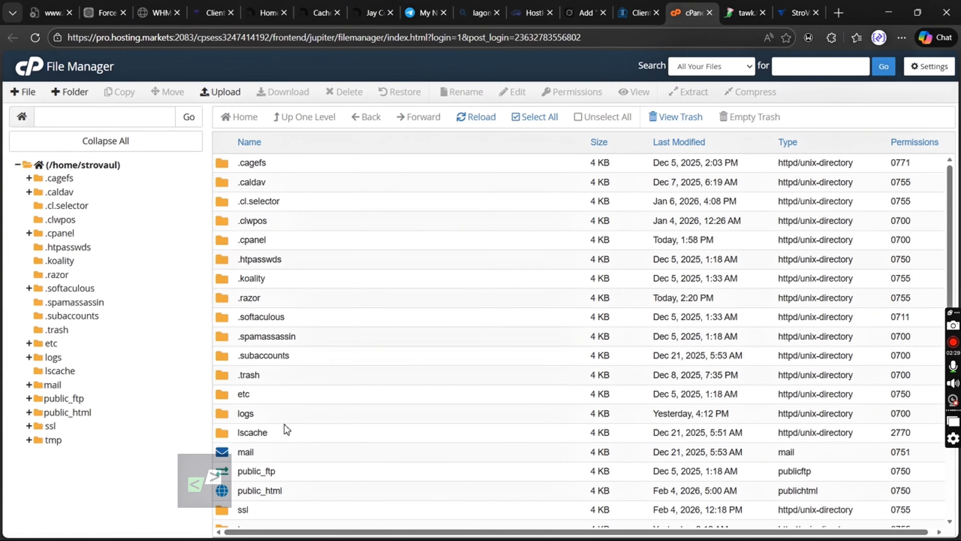
scroll(284, 422, down, 3)
scroll(292, 416, down, 3)
double_click(309, 408)
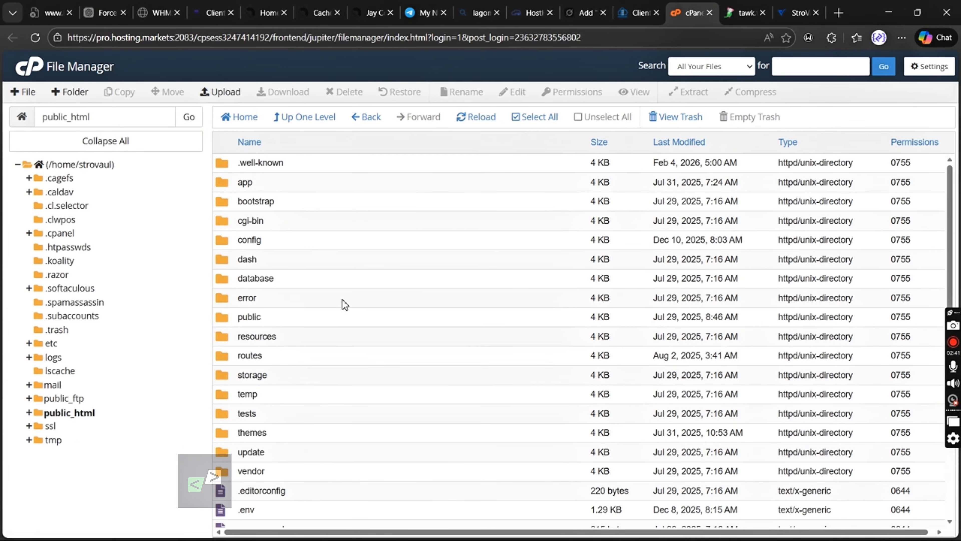
double_click(292, 340)
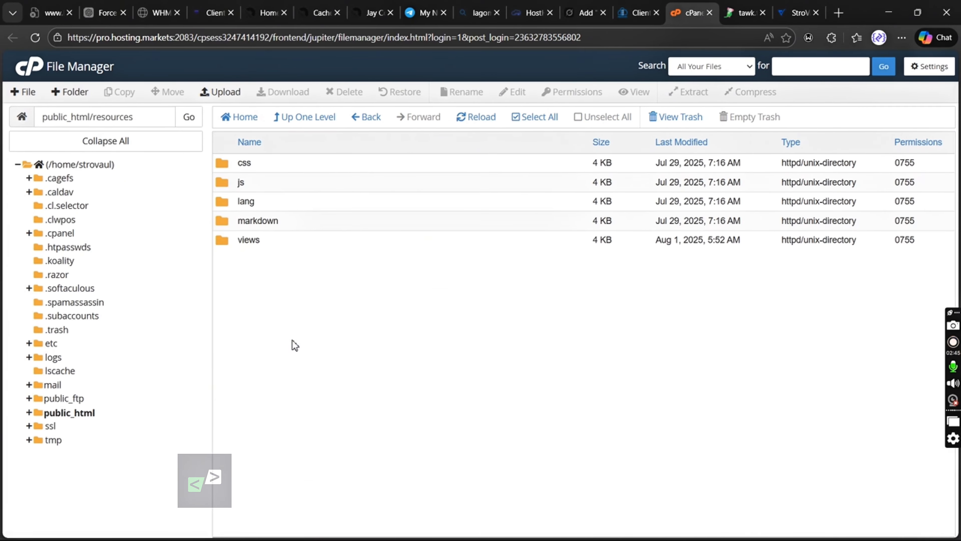
double_click(292, 241)
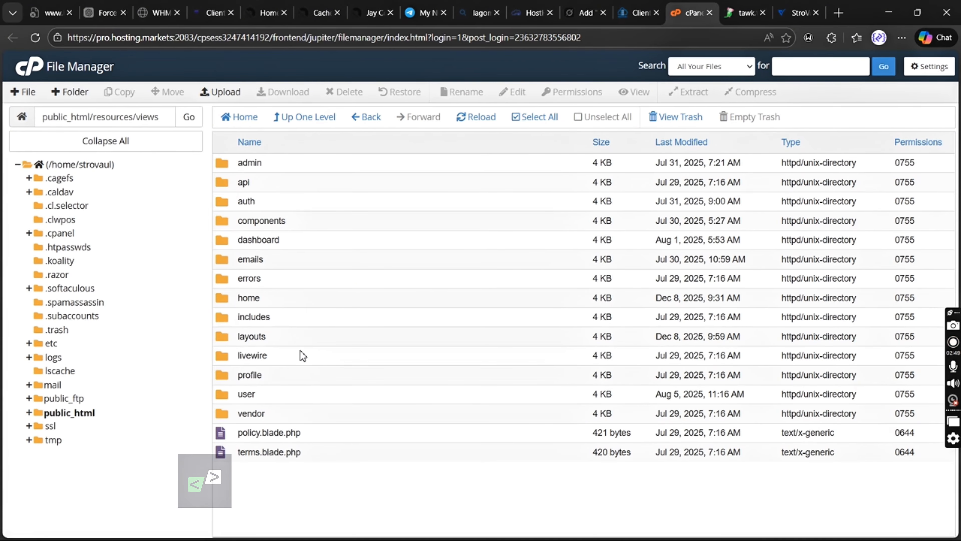
double_click(298, 339)
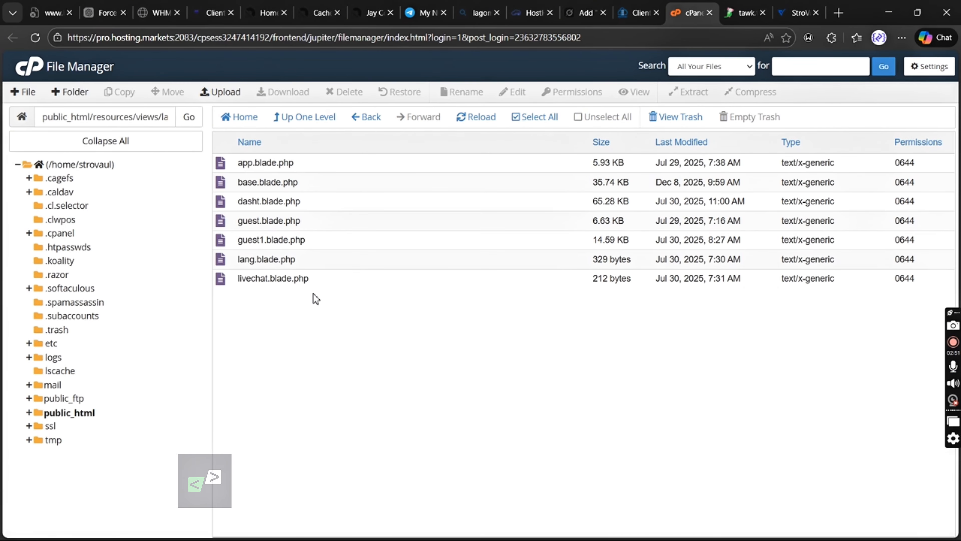
Open livechat.blade.php from the layouts folder in the code editor with utf-8 encoding
right_click(330, 285)
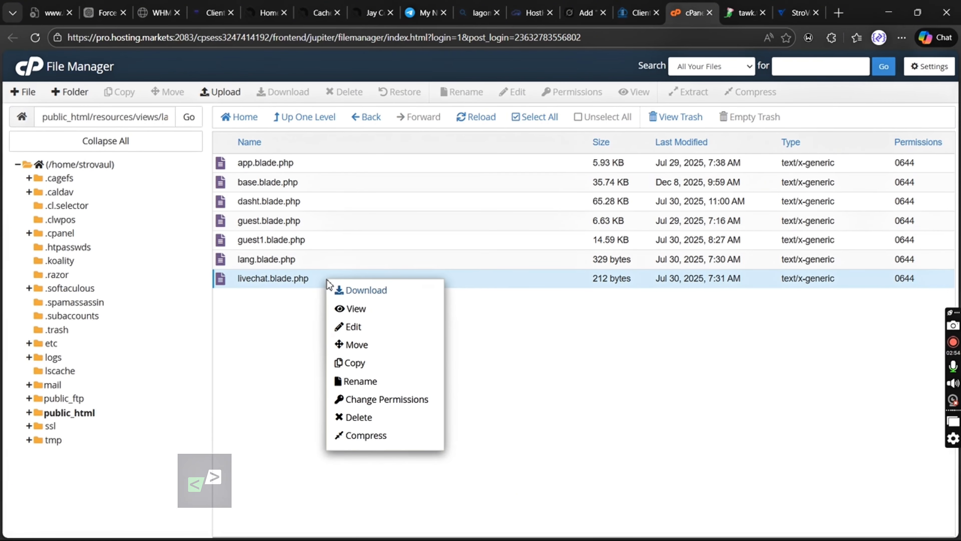
click(354, 324)
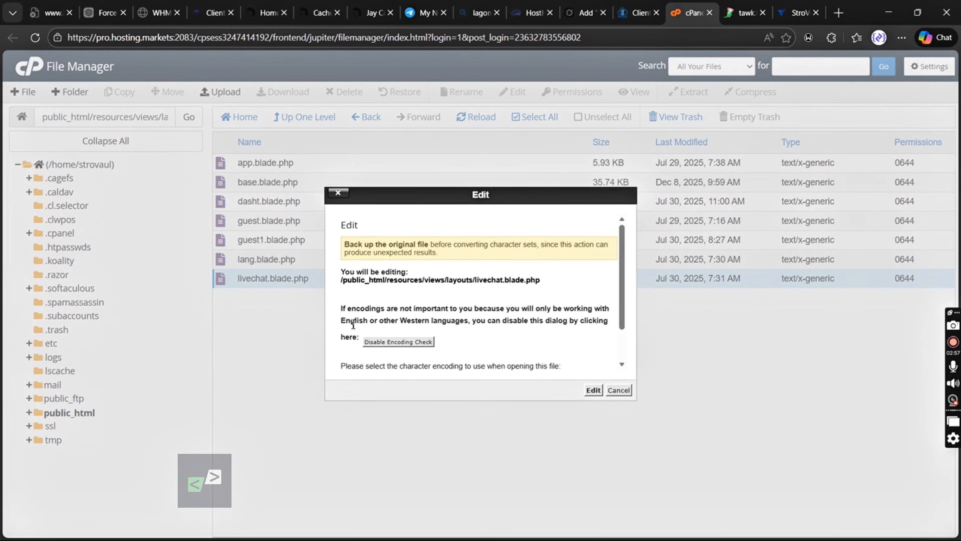
click(594, 390)
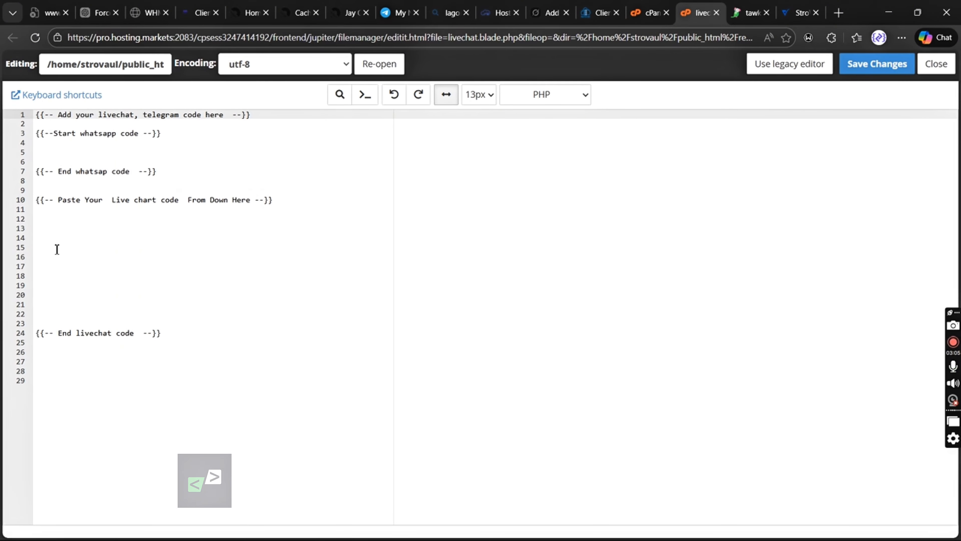
Paste the copied tawk.to widget script at line 16, between the live chat start and end comments, and save the file
click(40, 212)
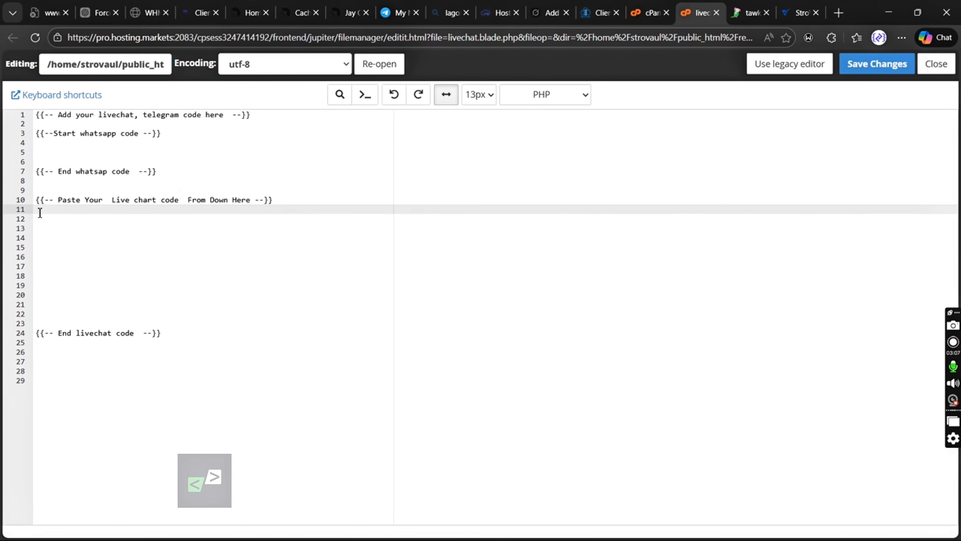
drag(40, 213, 102, 311)
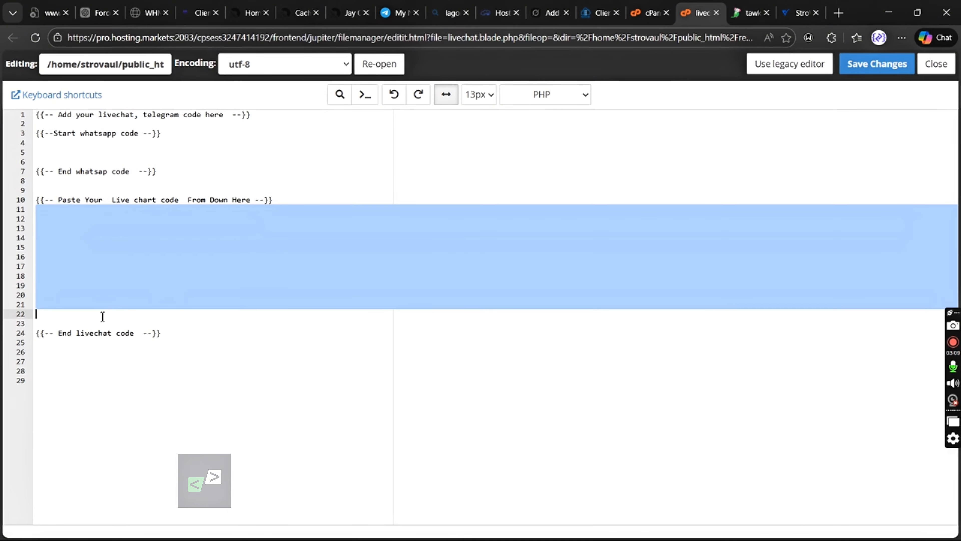
click(67, 265)
click(53, 246)
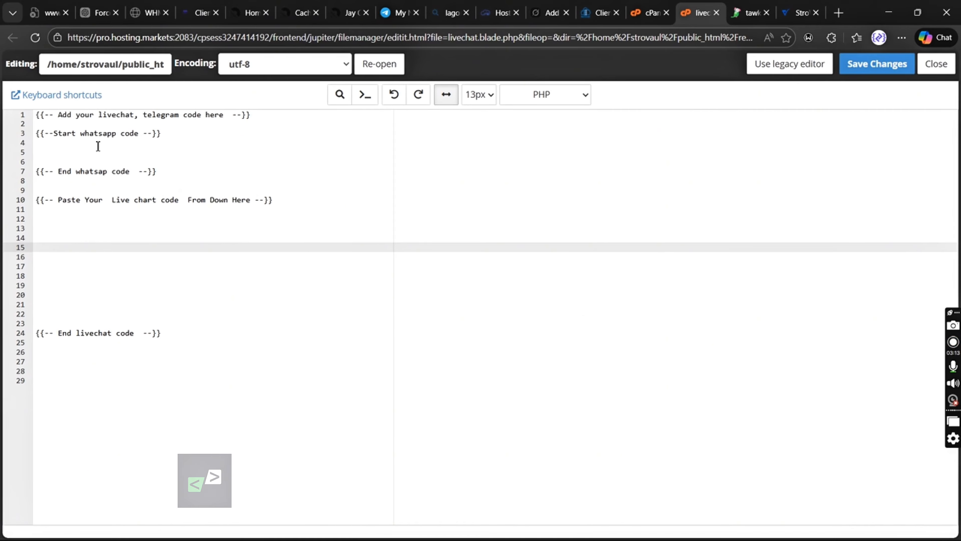
click(82, 135)
click(175, 144)
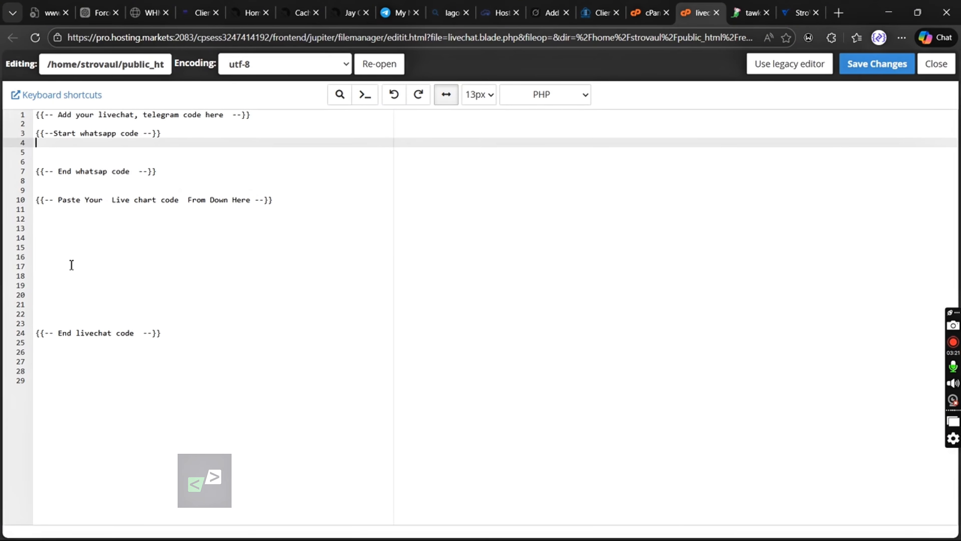
click(63, 255)
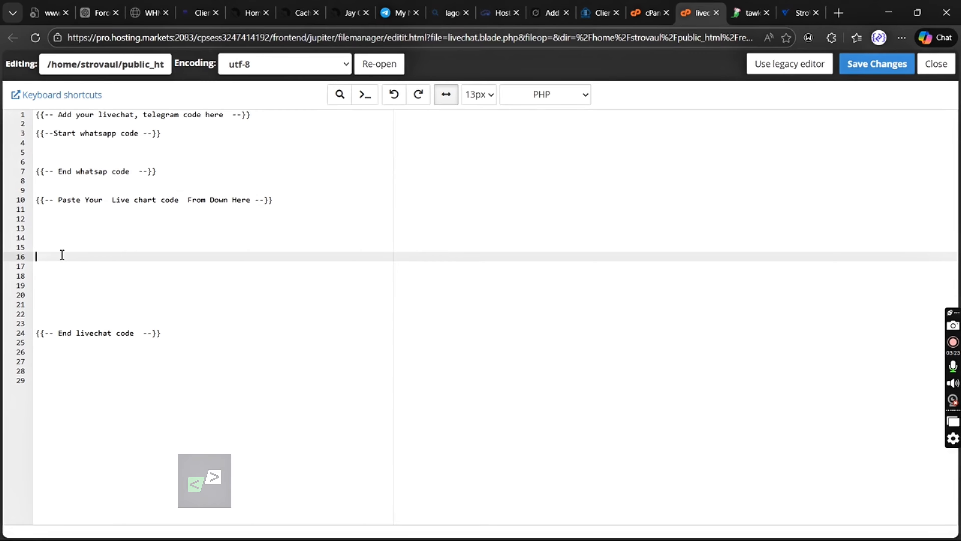
key(ctrl+v)
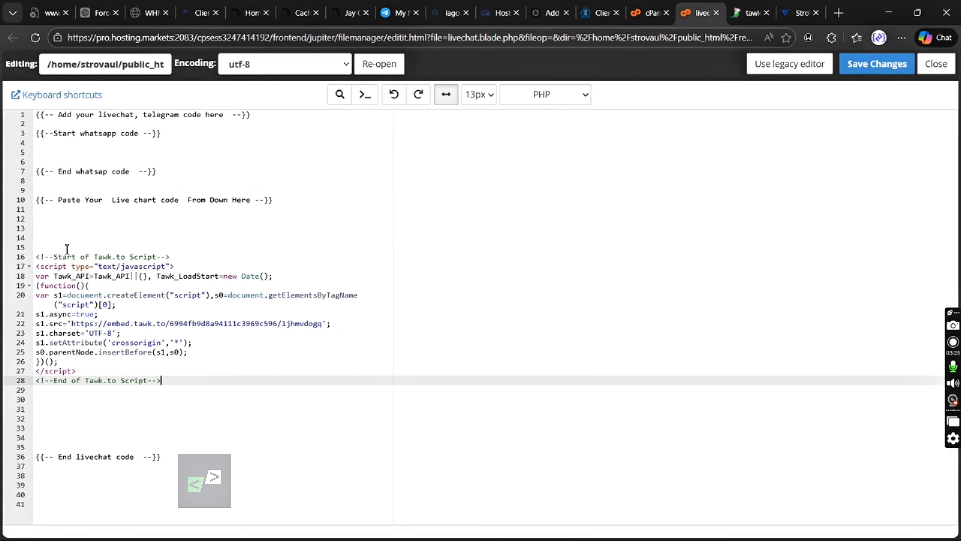
click(856, 62)
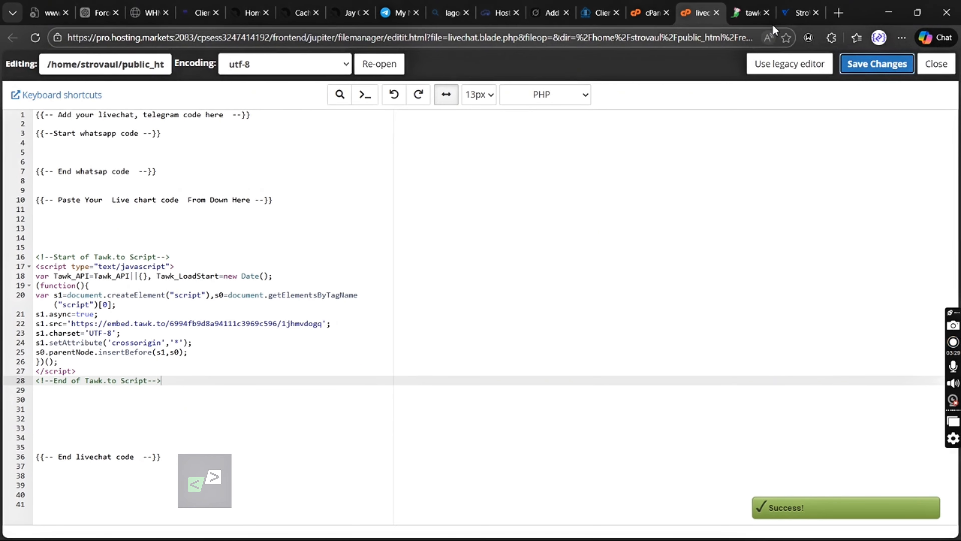
Reload the StroVaults website, then return to the tawk.to setup wizard and continue past the widget code page
click(793, 15)
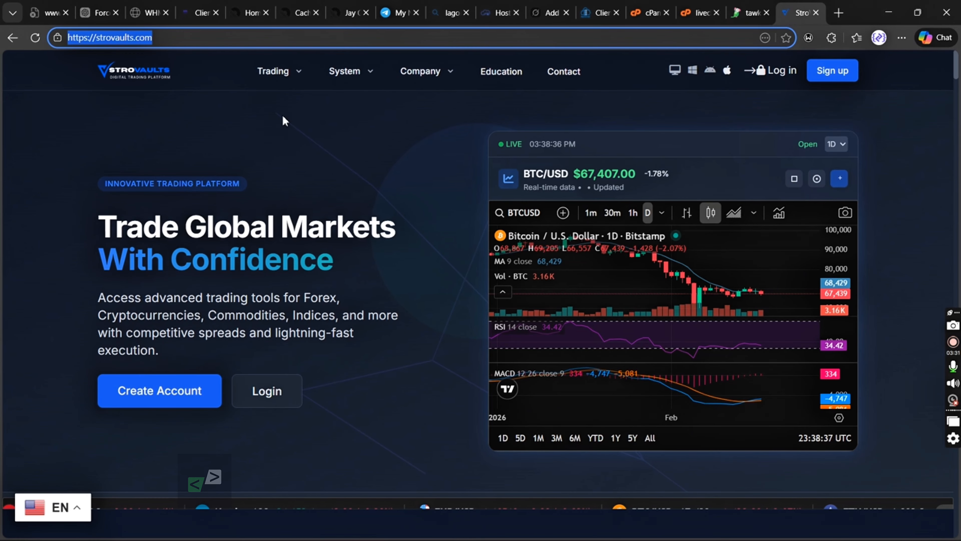
click(35, 38)
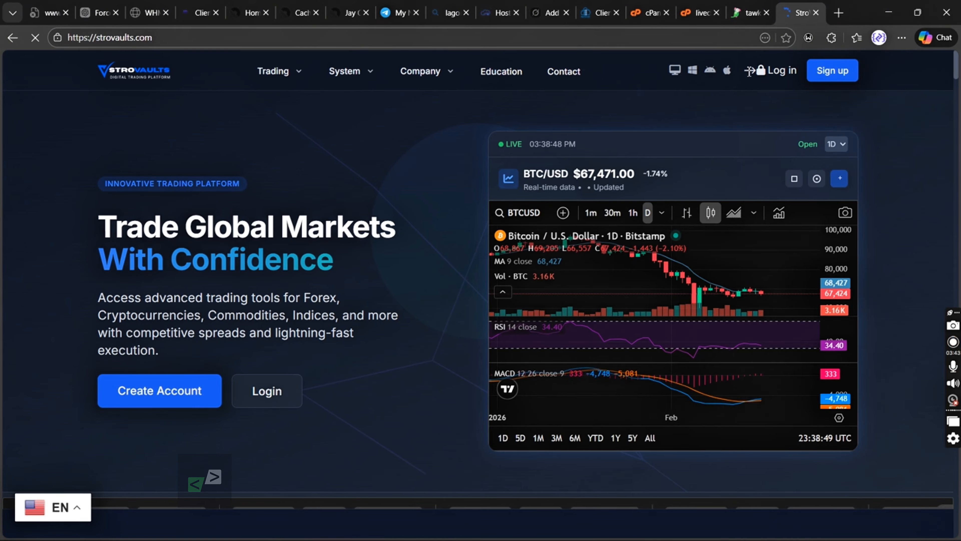
click(742, 15)
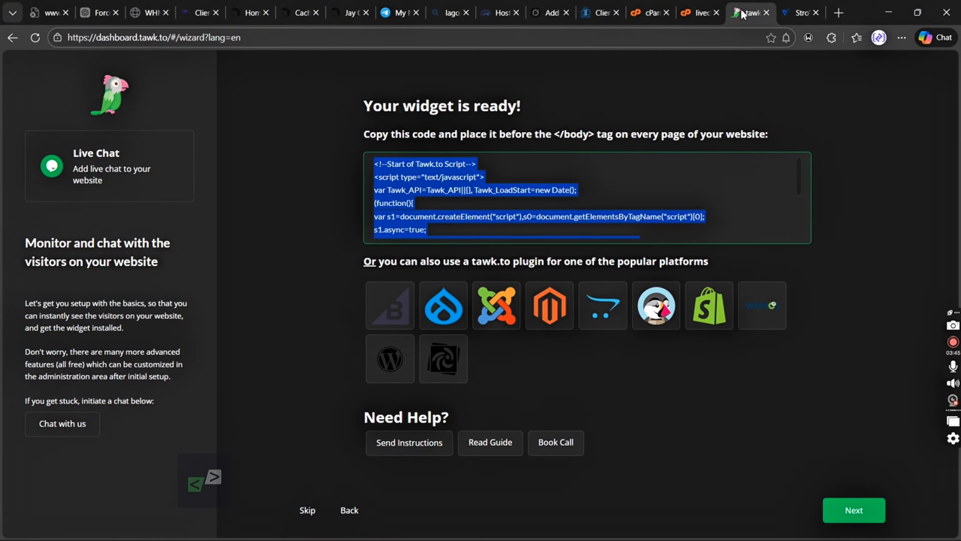
click(851, 508)
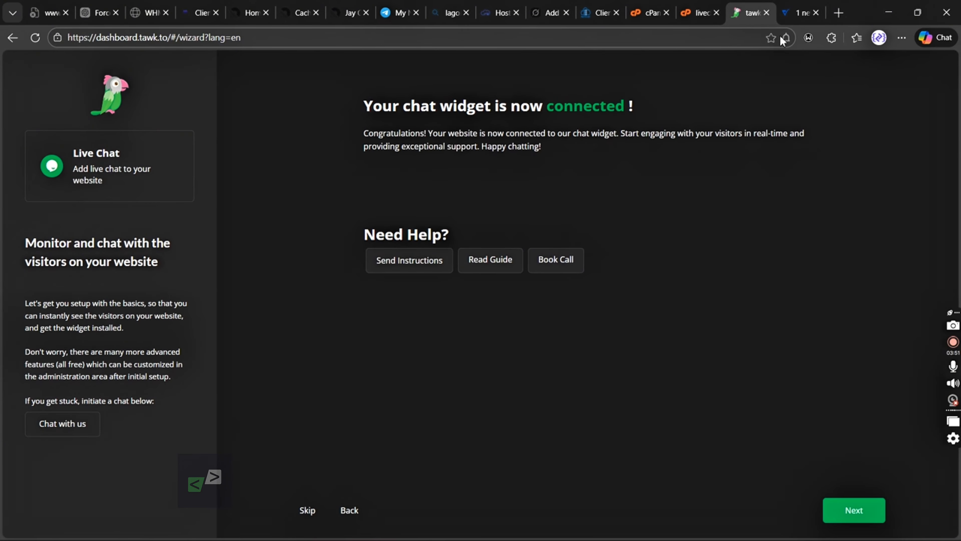
Check the live chat on the StroVaults website by opening the chat window and minimizing it again
click(786, 13)
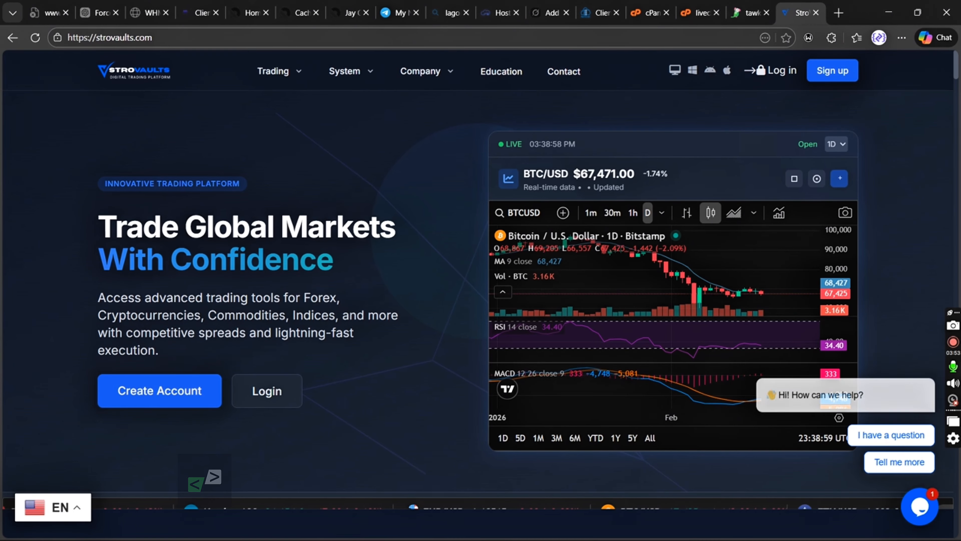
click(920, 509)
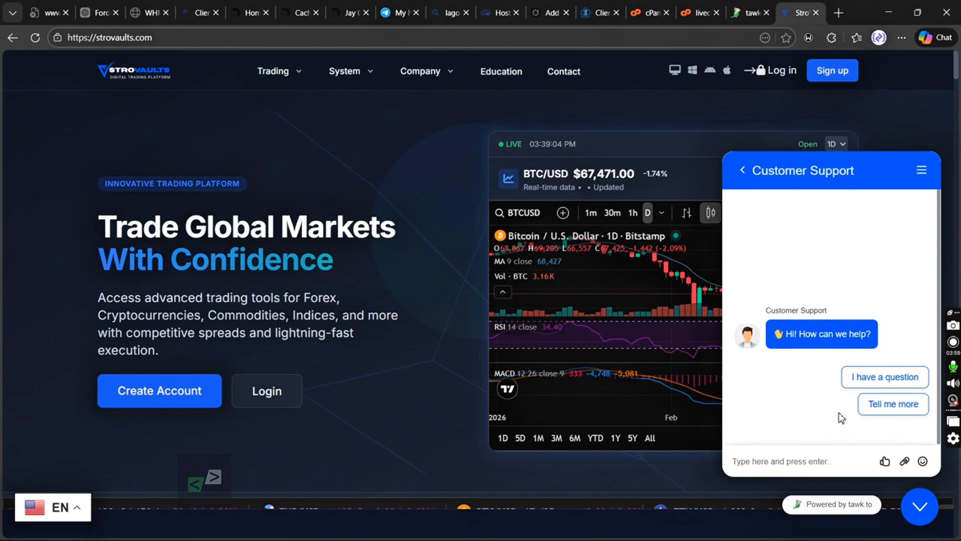
click(920, 509)
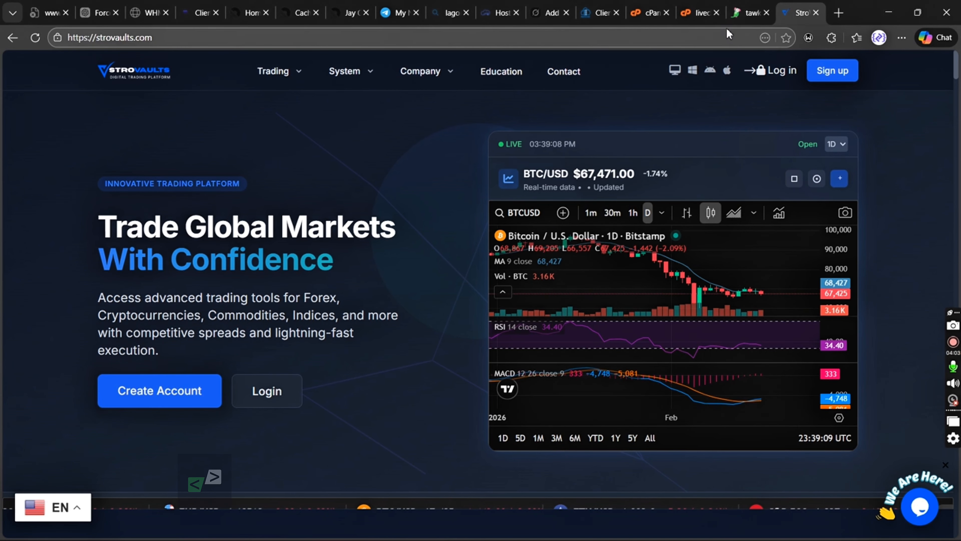
Finish the tawk.to setup wizard, skipping further product setup, the teammate invitations and the dashboard tour
click(747, 12)
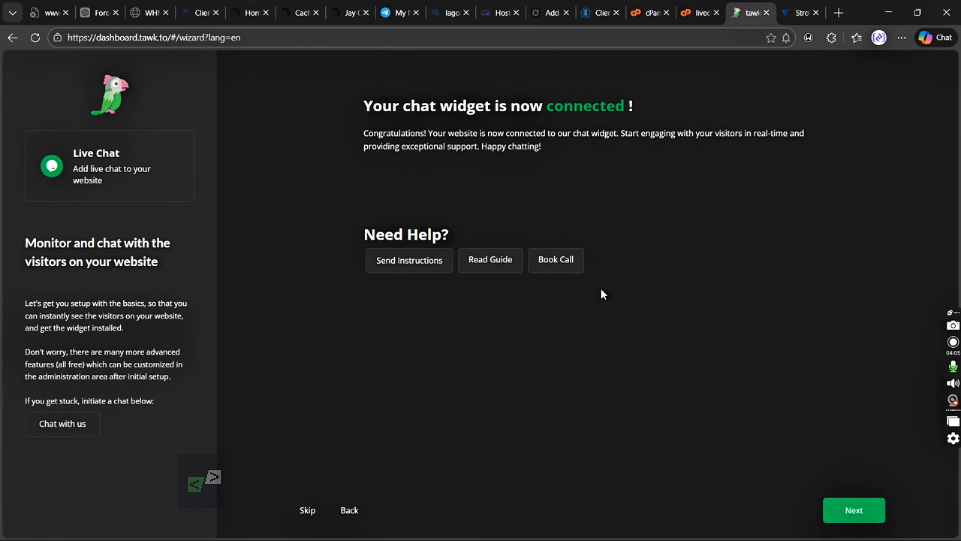
click(850, 511)
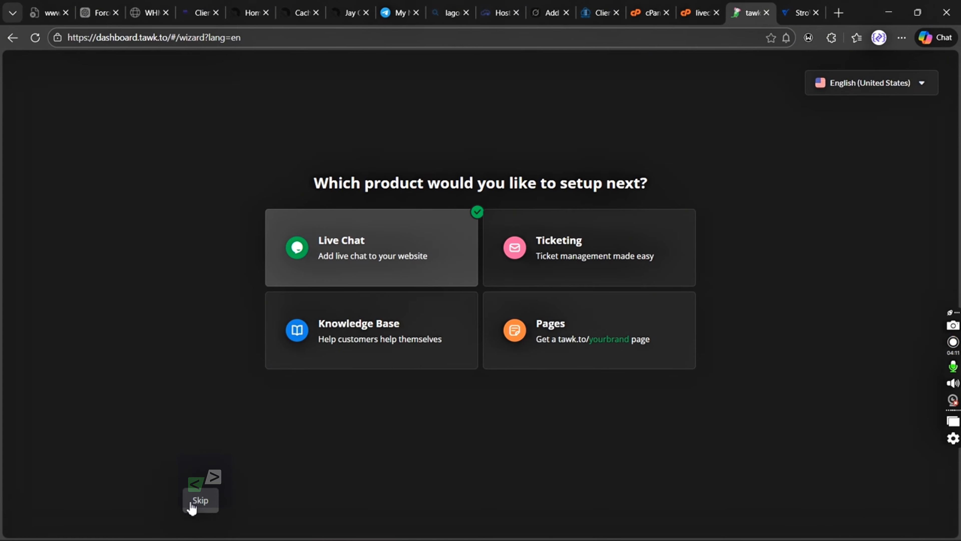
click(201, 501)
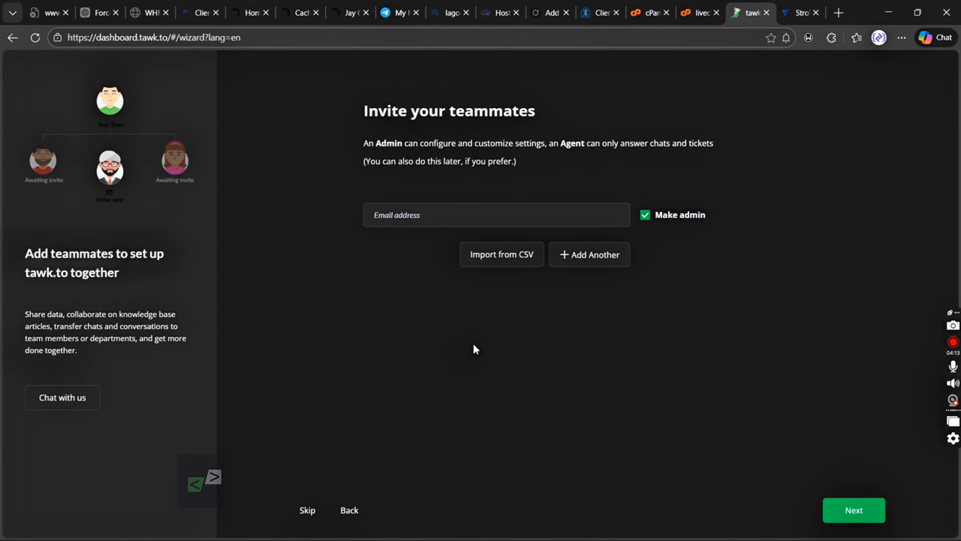
click(307, 515)
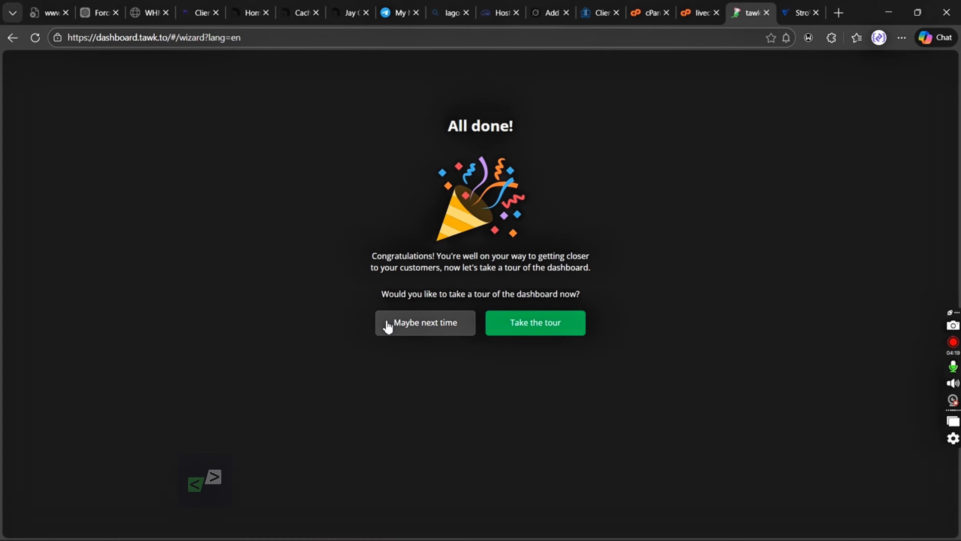
click(407, 331)
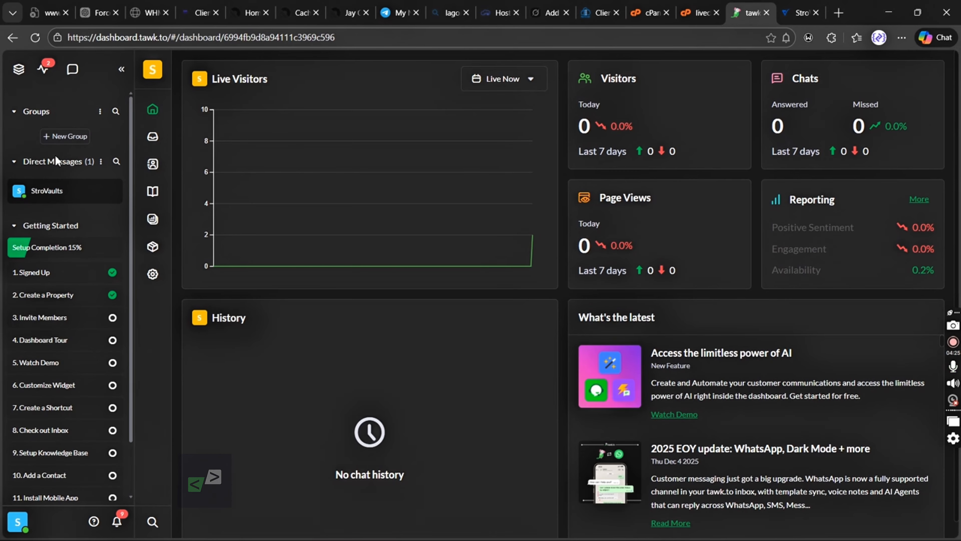
View the StroVaults direct message conversation and the inbox in the tawk.to dashboard
click(43, 193)
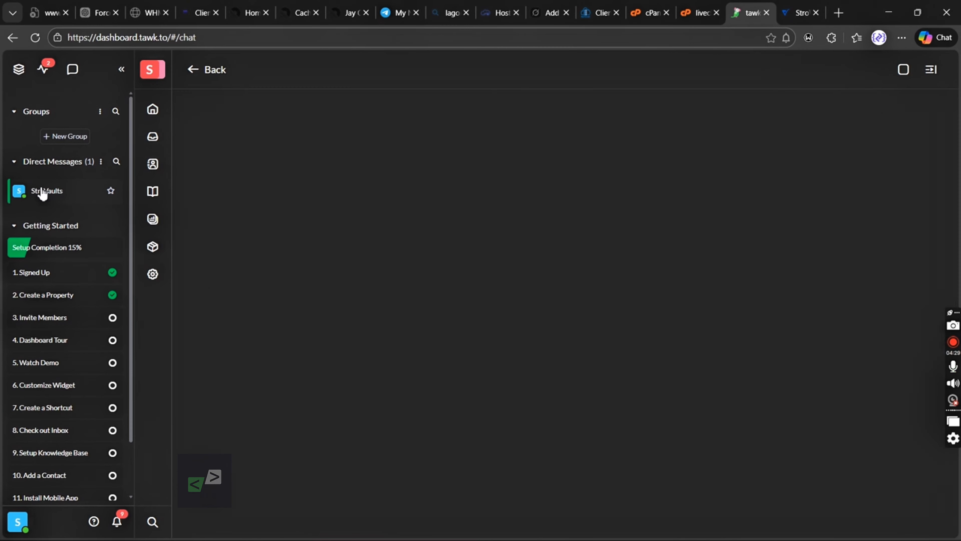
click(158, 144)
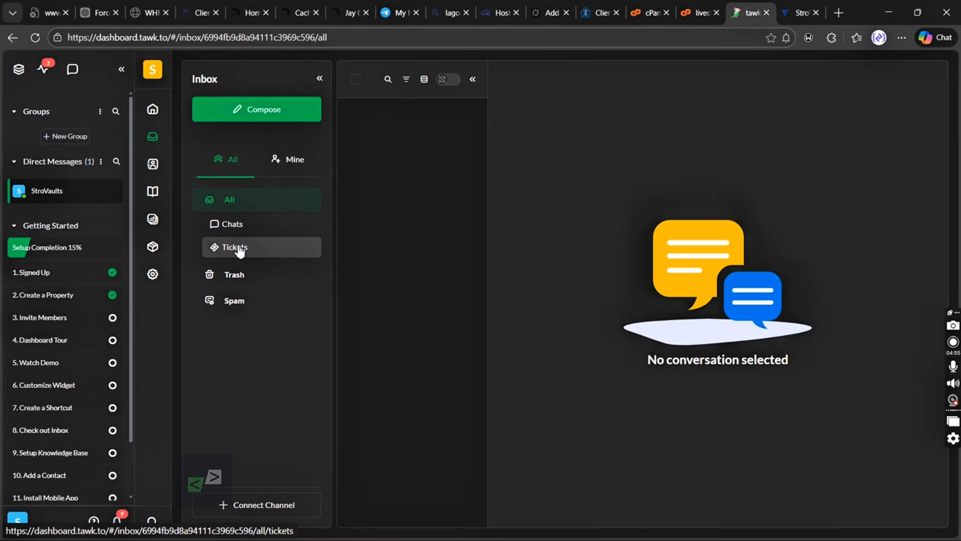
Review the StroVaults chat widget settings in the administration area, from widget code and appearance to behavior and availability restrictions
click(153, 274)
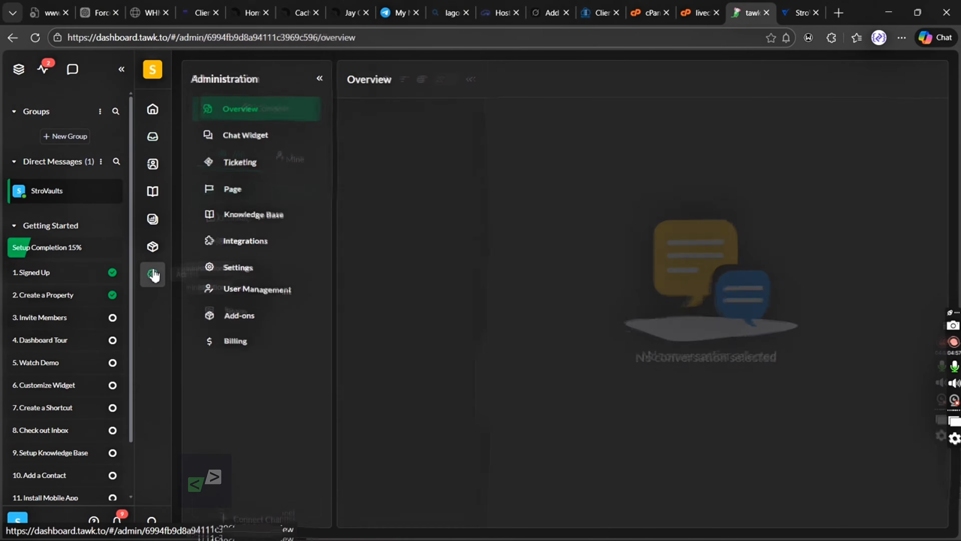
click(253, 145)
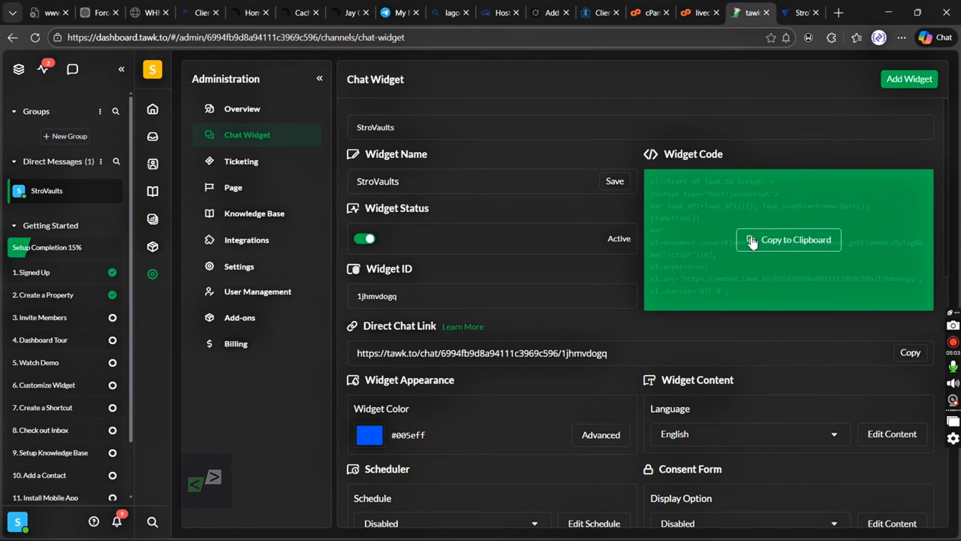
scroll(515, 249, down, 10)
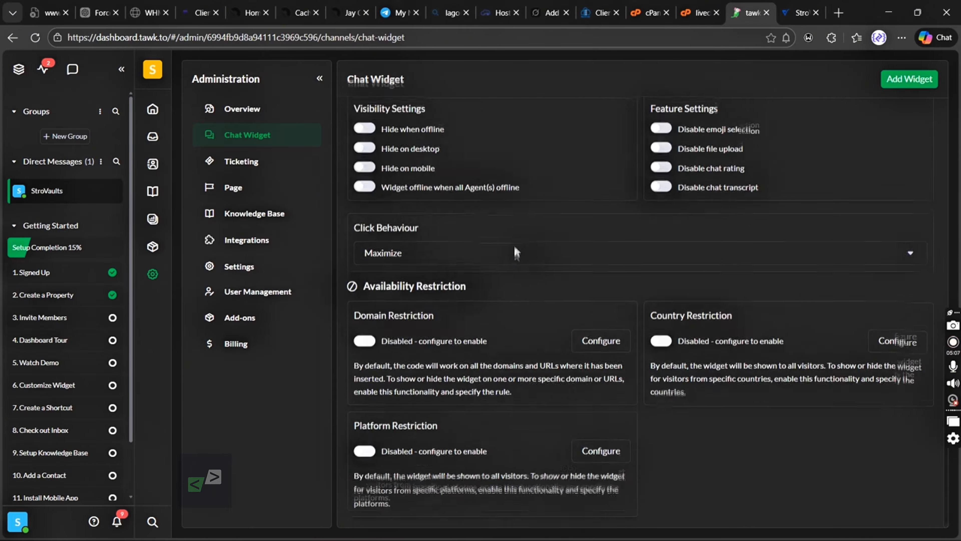
scroll(512, 250, up, 10)
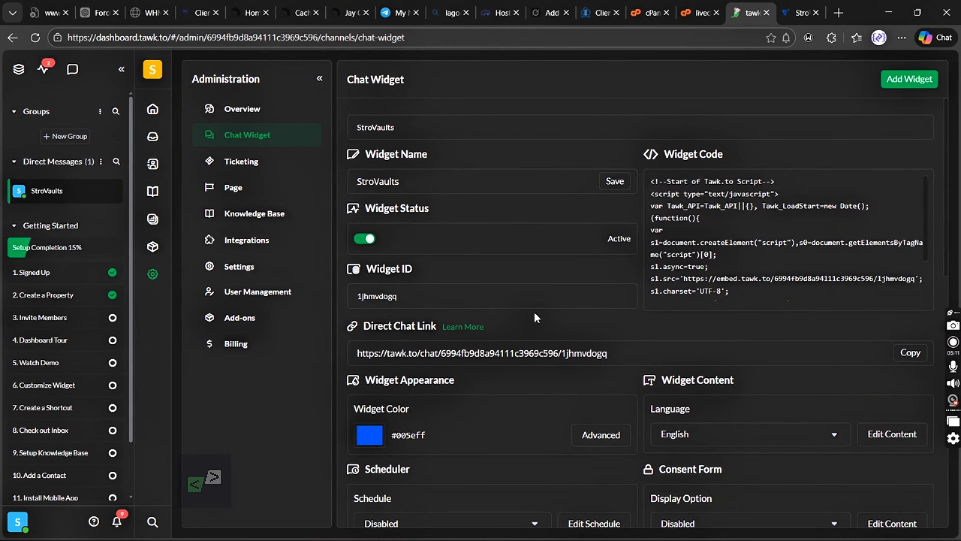
scroll(534, 311, down, 4)
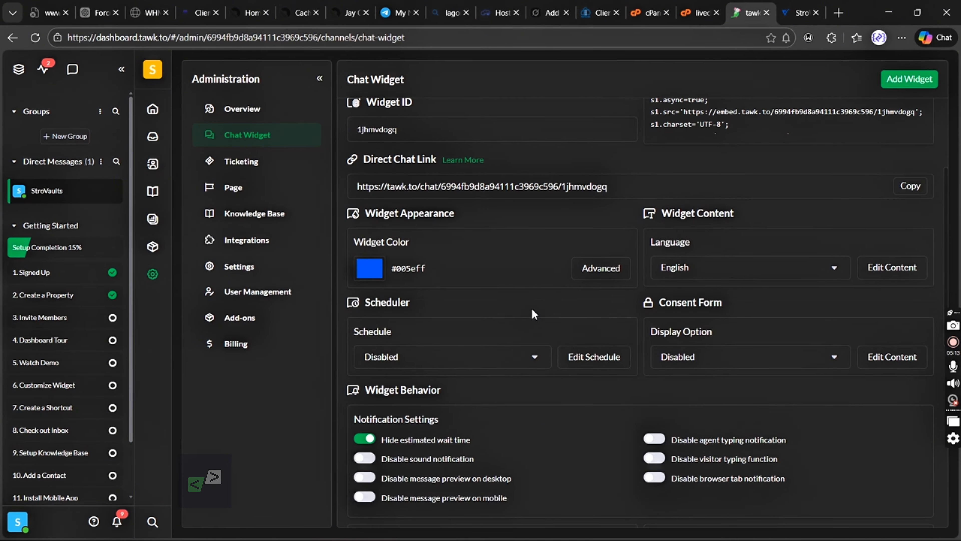
scroll(531, 314, up, 4)
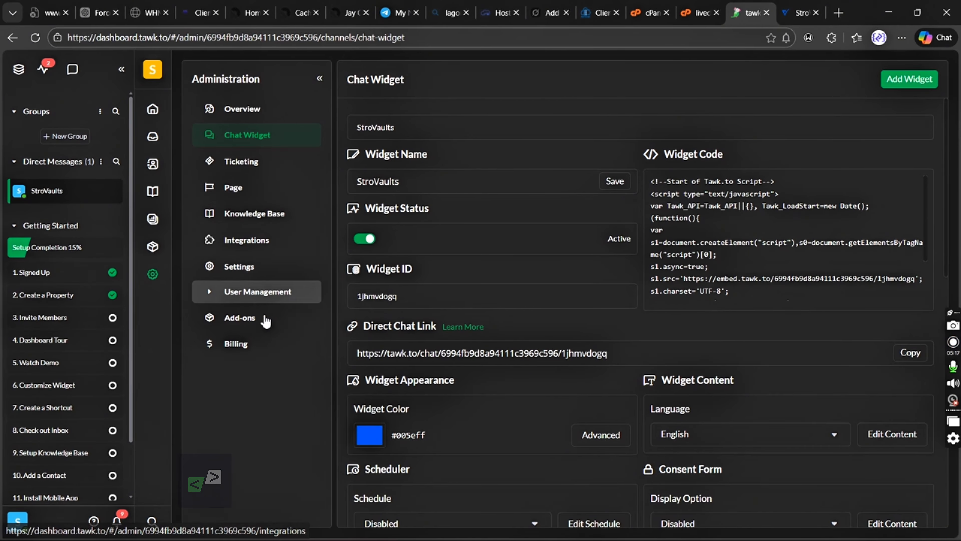
Look over the shortcuts settings and the property overview, including the image upload option, JavaScript API and privacy settings
click(238, 269)
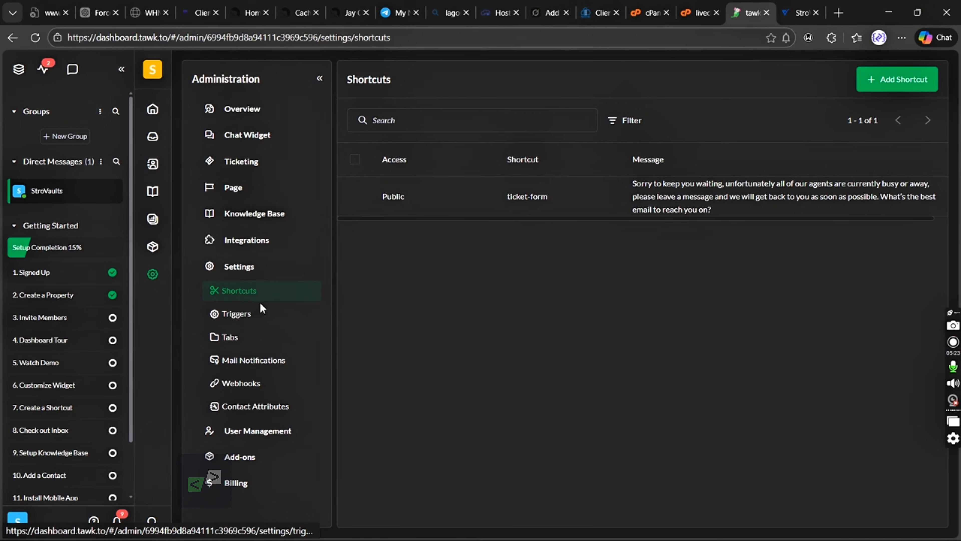
click(250, 120)
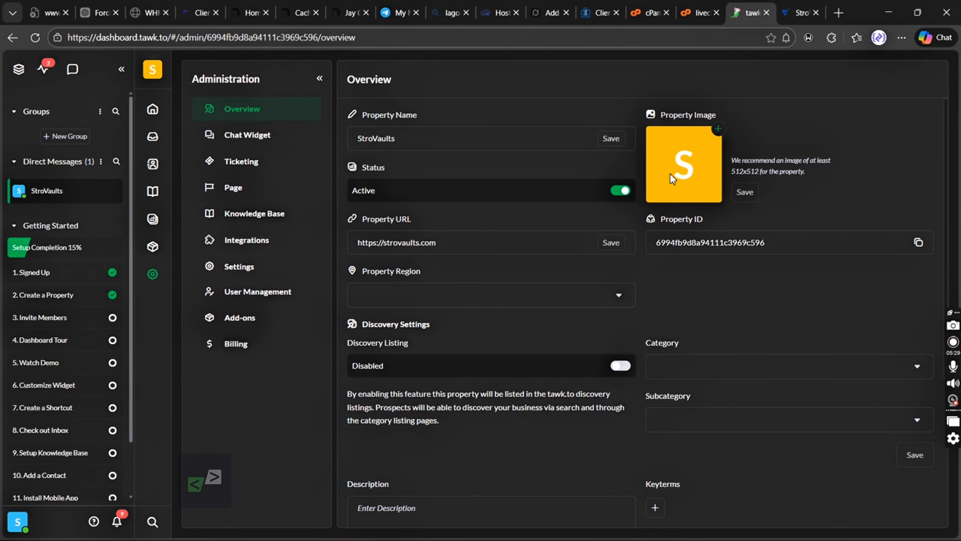
click(718, 130)
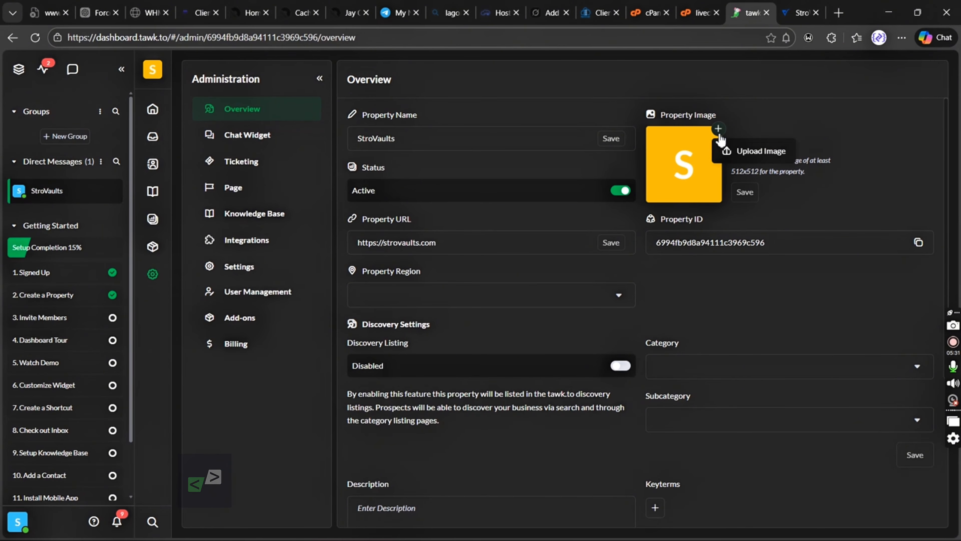
click(697, 168)
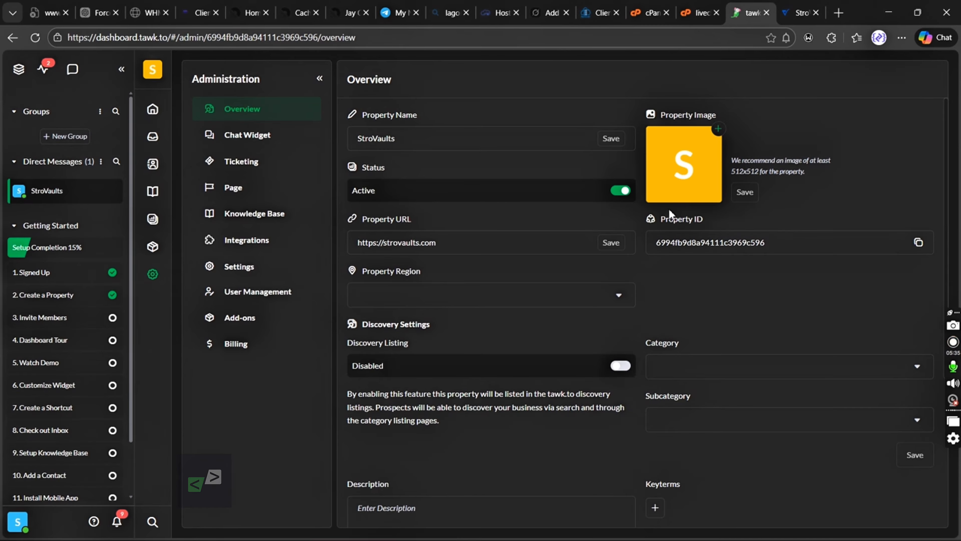
scroll(516, 254, down, 6)
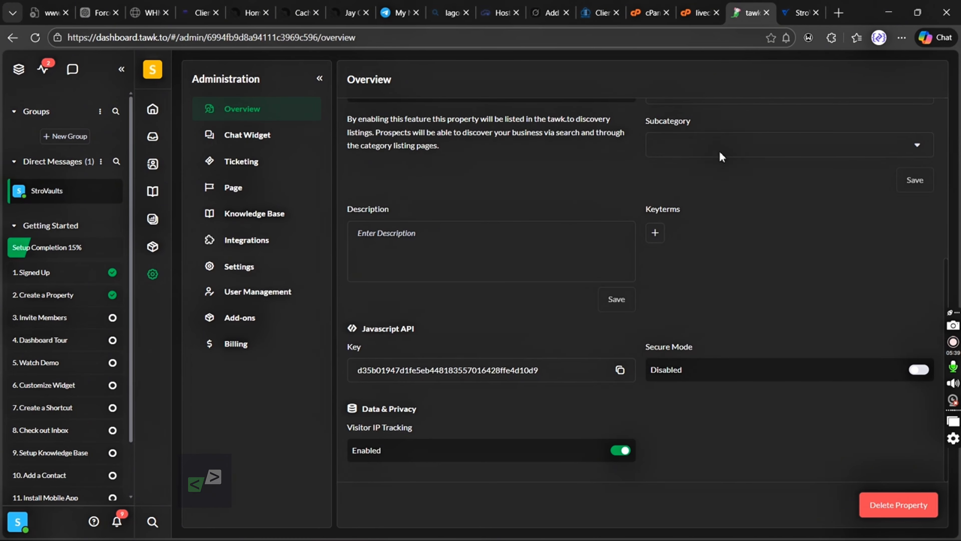
Switch to the StroVaults website and dismiss the "We Are Here!" graphic above the chat widget
click(798, 13)
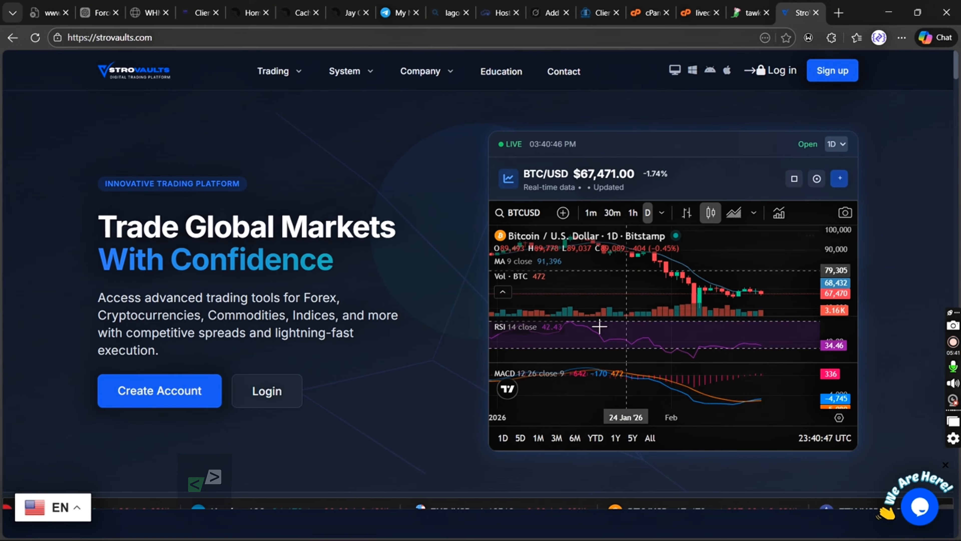
click(946, 467)
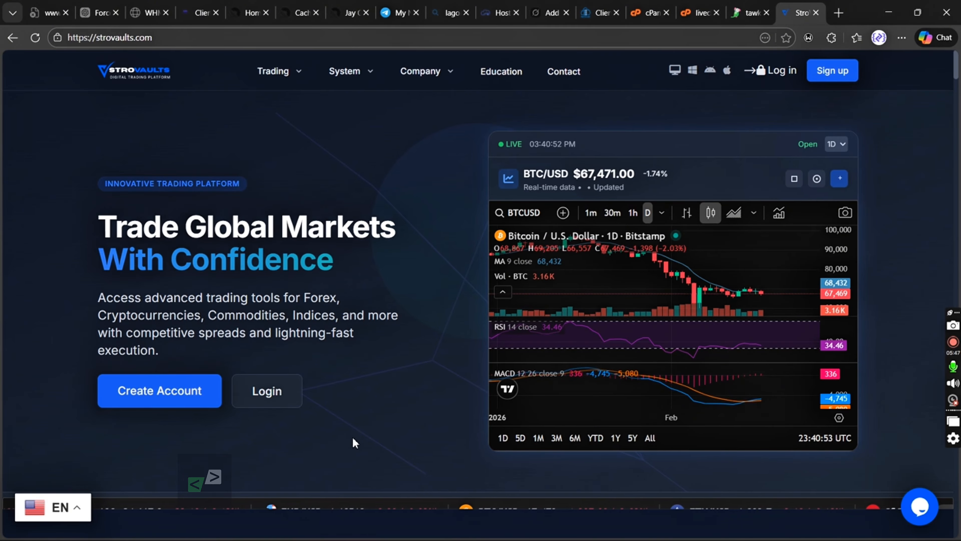
Look over the StroVaults home page from the Why Trade With Us section to Market Analysis & Insights, checking the chat widget
scroll(353, 440, down, 5)
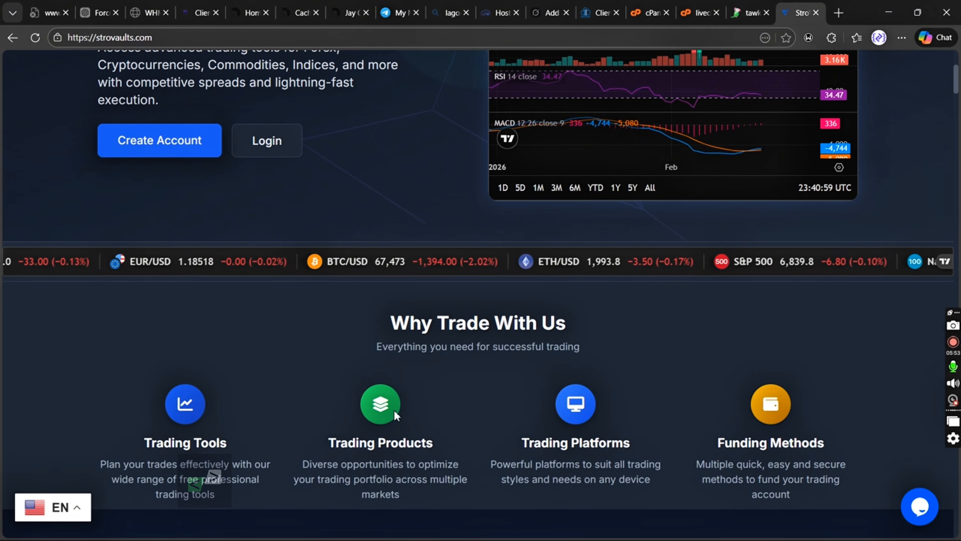
right_click(386, 409)
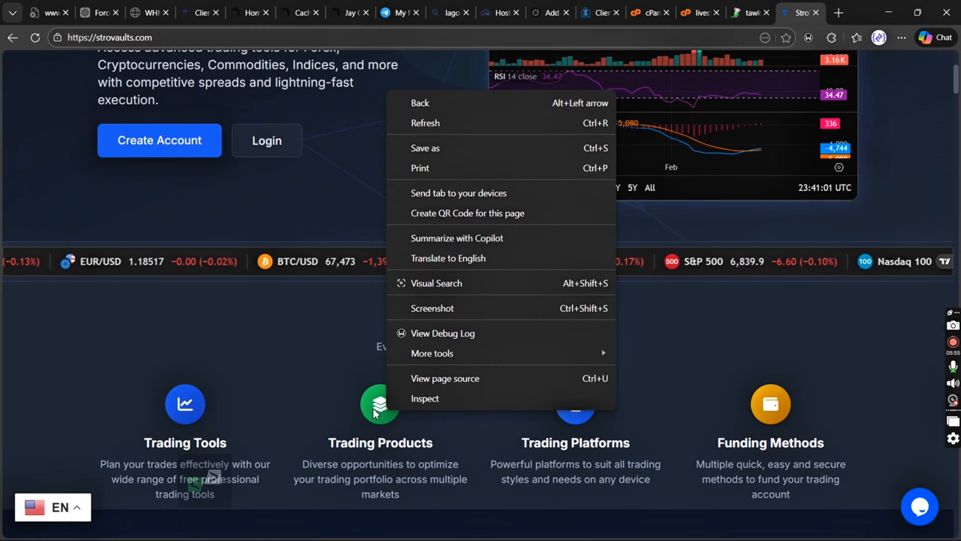
click(331, 401)
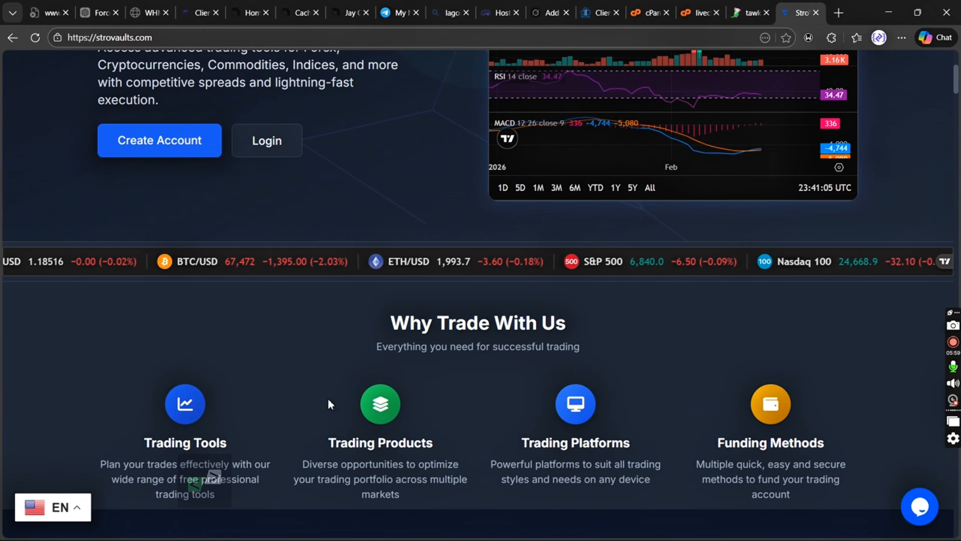
scroll(292, 358, down, 4)
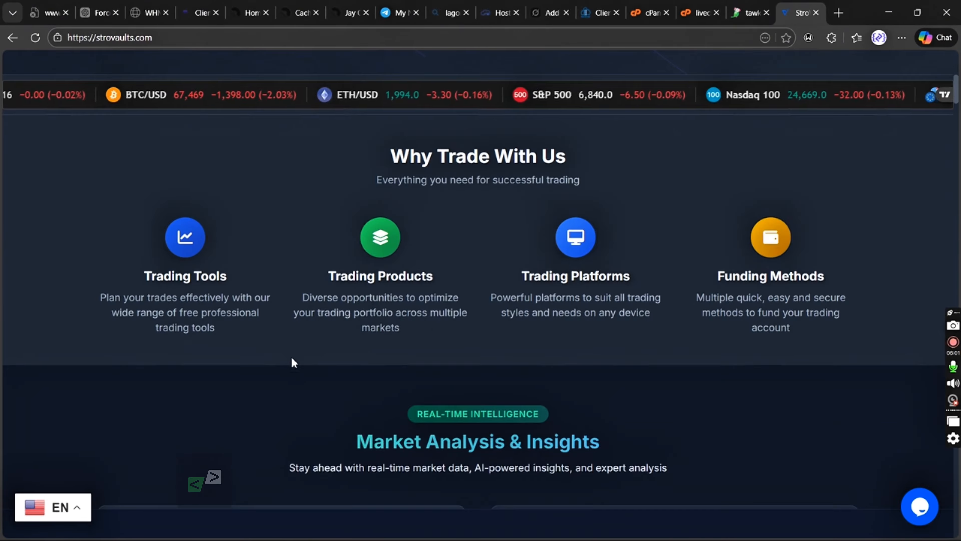
scroll(294, 363, down, 2)
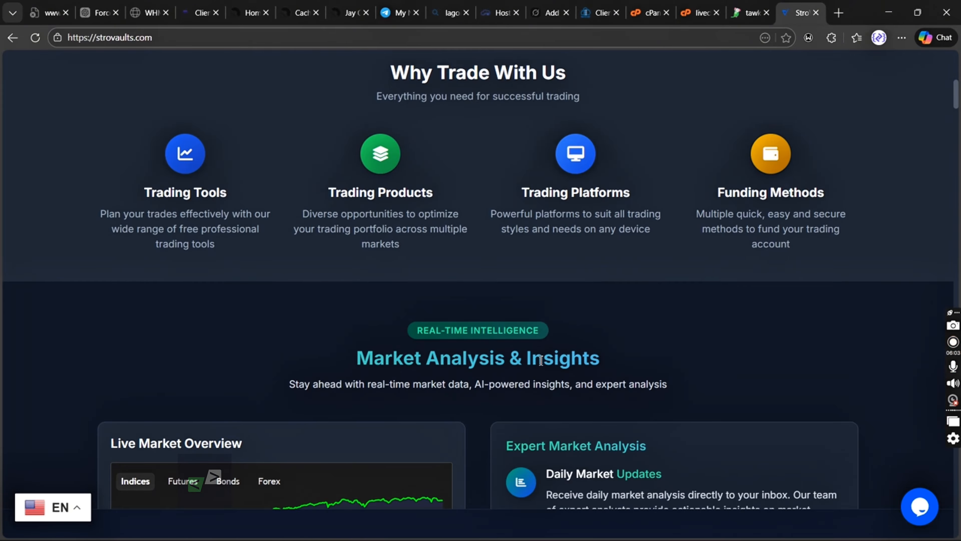
double_click(443, 363)
click(375, 362)
scroll(607, 343, down, 4)
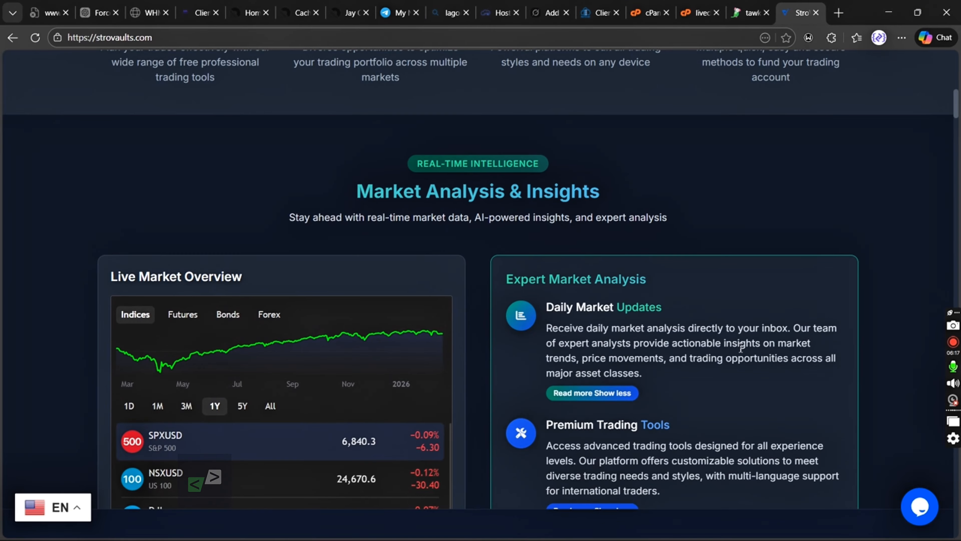